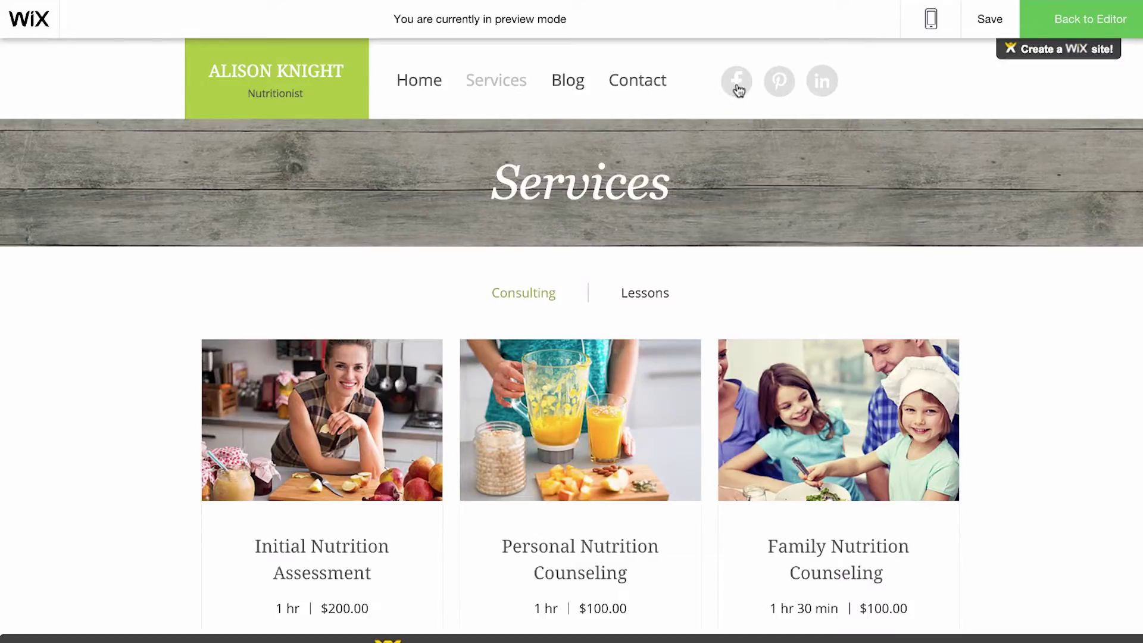
# Step: Test the header's Facebook icon in preview, then return to editing the Services page
pyautogui.click(737, 84)
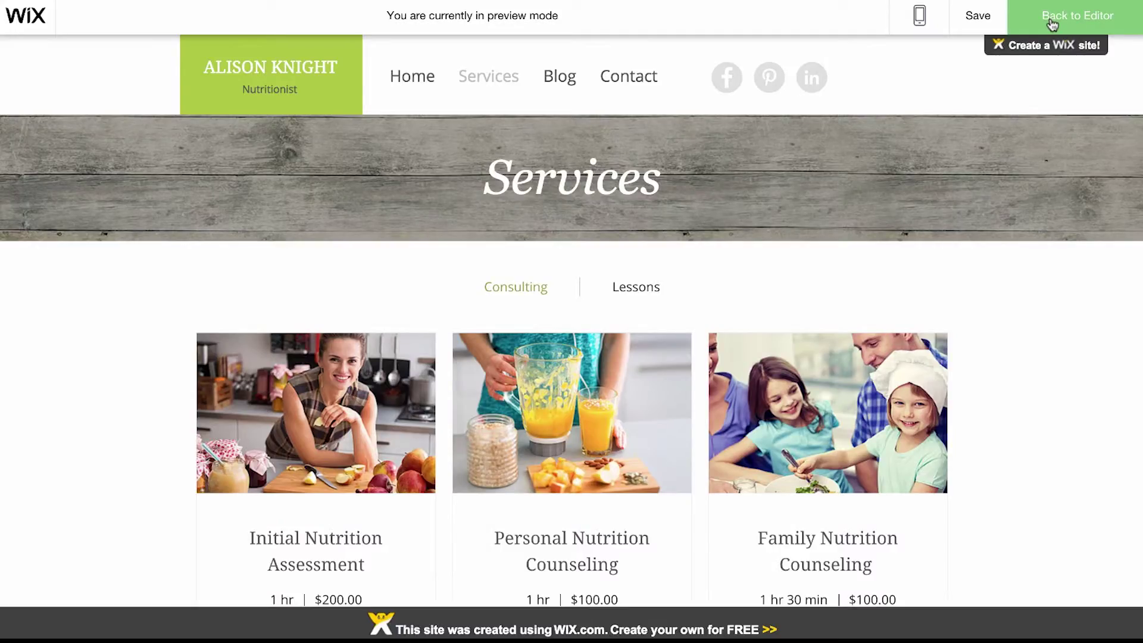
pyautogui.click(1052, 24)
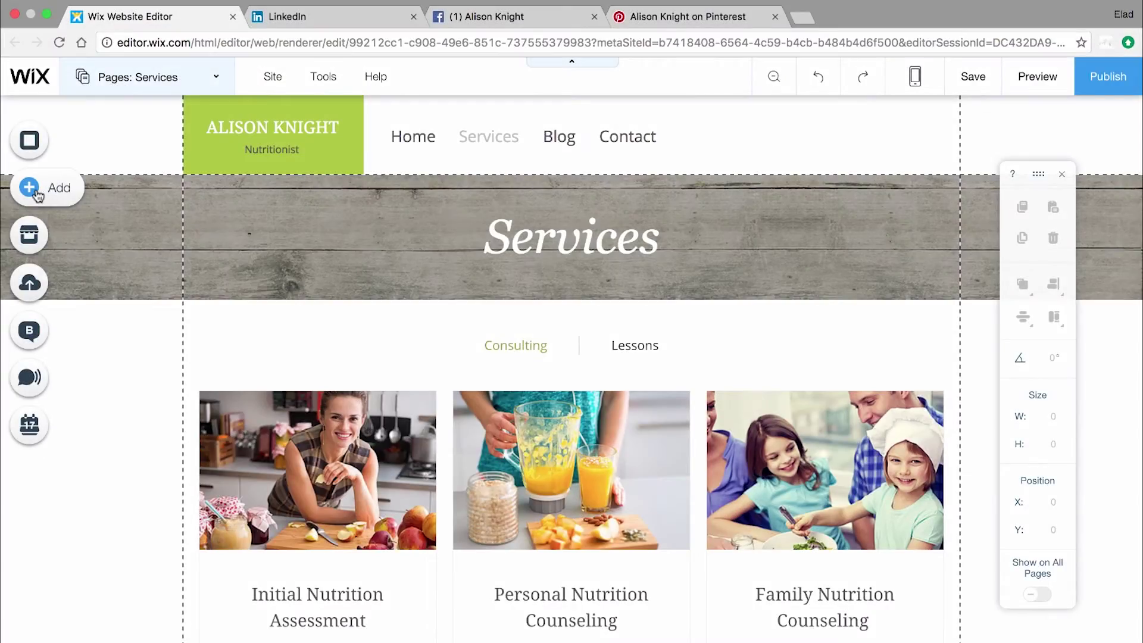
# Step: Add a grey circular Social Bar to the header from the Social elements
pyautogui.click(36, 192)
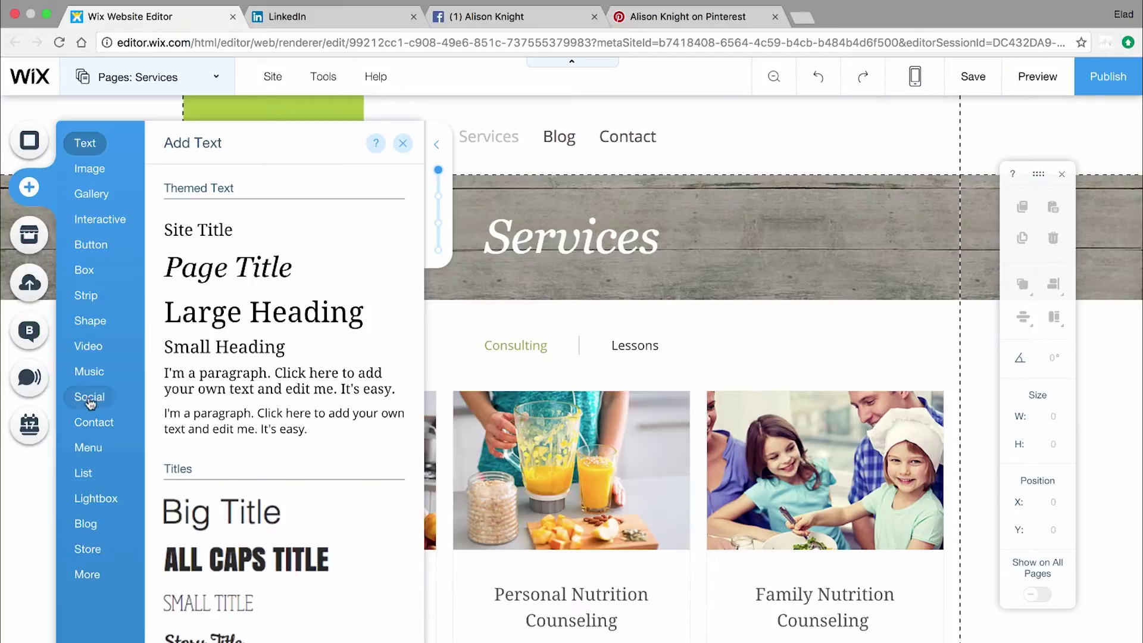
pyautogui.click(90, 397)
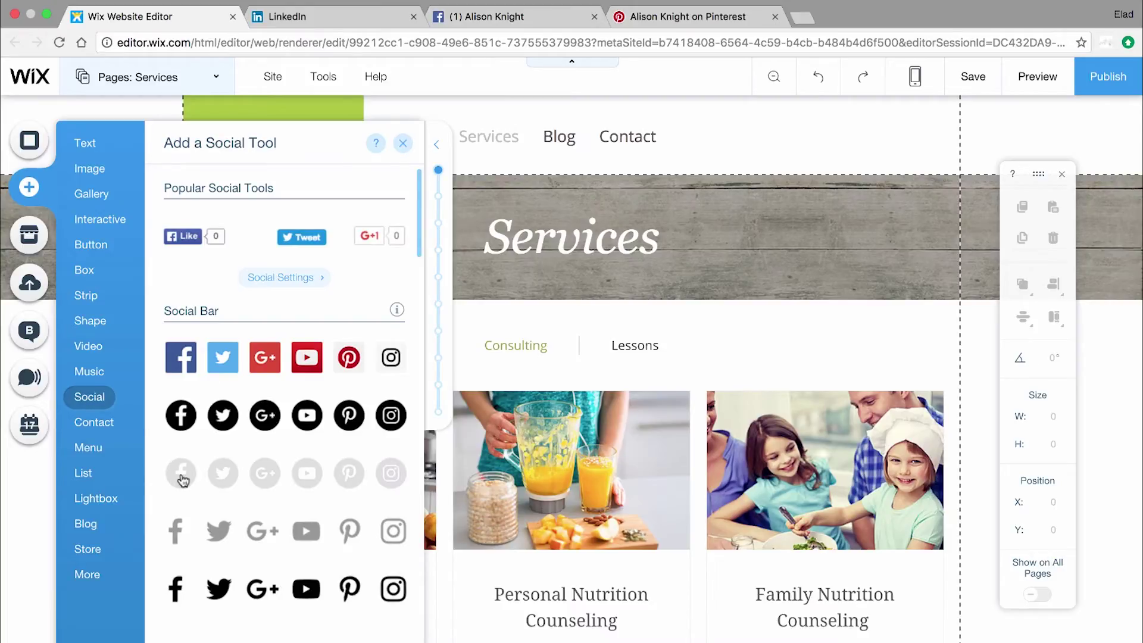
pyautogui.moveTo(182, 481); pyautogui.dragTo(733, 138)
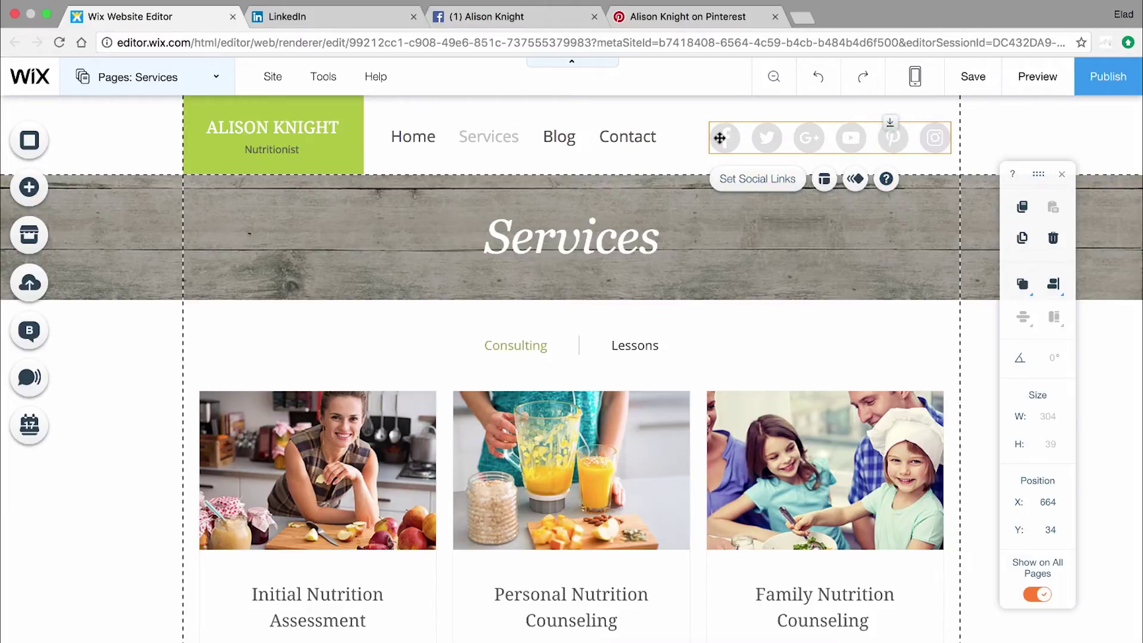
# Step: Copy the Facebook page's web address from its browser tab
pyautogui.click(509, 17)
pyautogui.click(433, 42)
pyautogui.rightClick(424, 40)
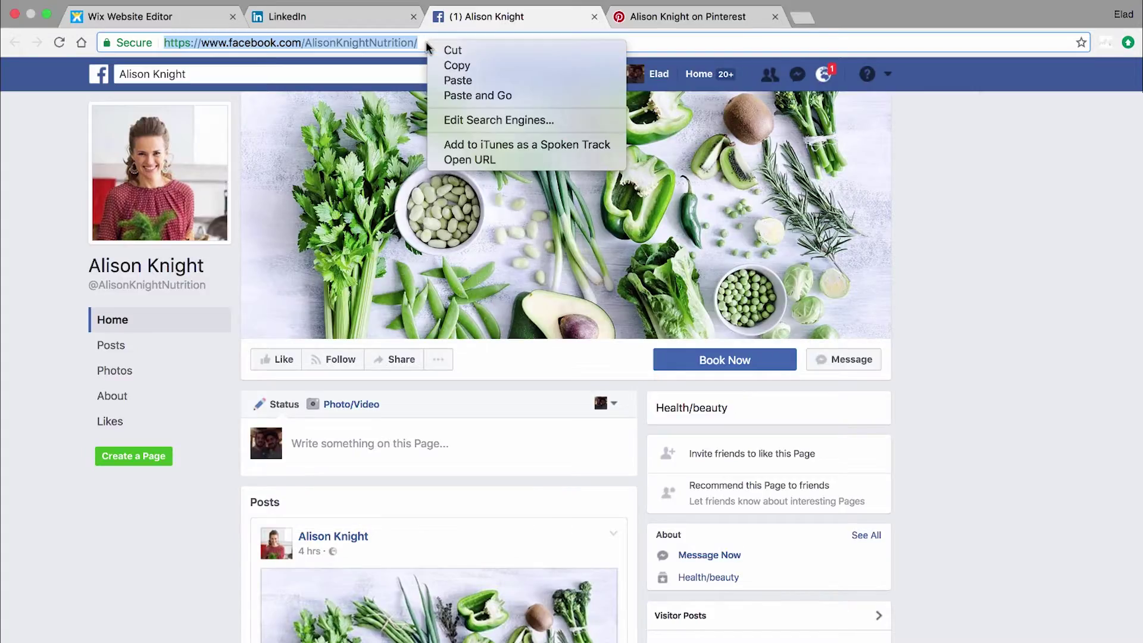
pyautogui.click(441, 61)
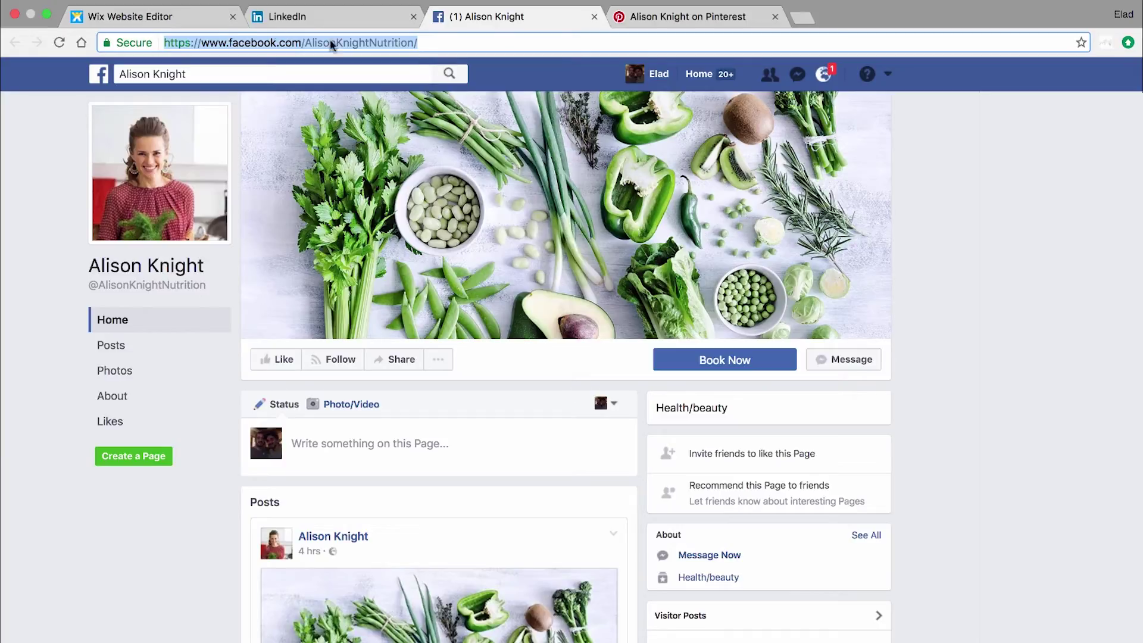
pyautogui.click(167, 16)
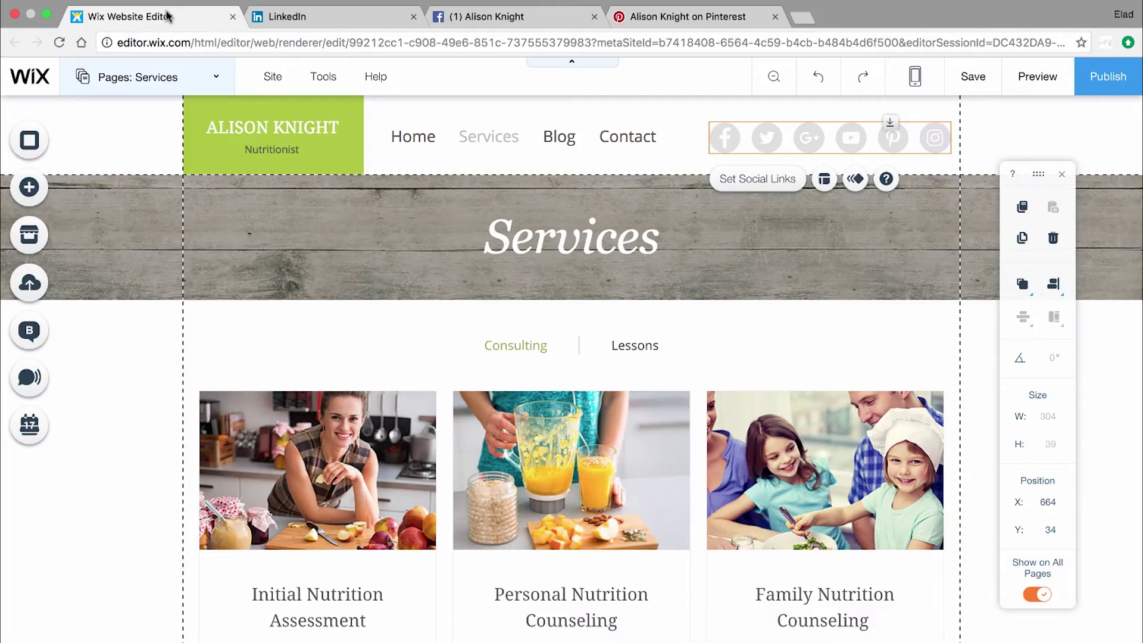
# Step: Link the Facebook icon to the copied Facebook page web address
pyautogui.click(764, 186)
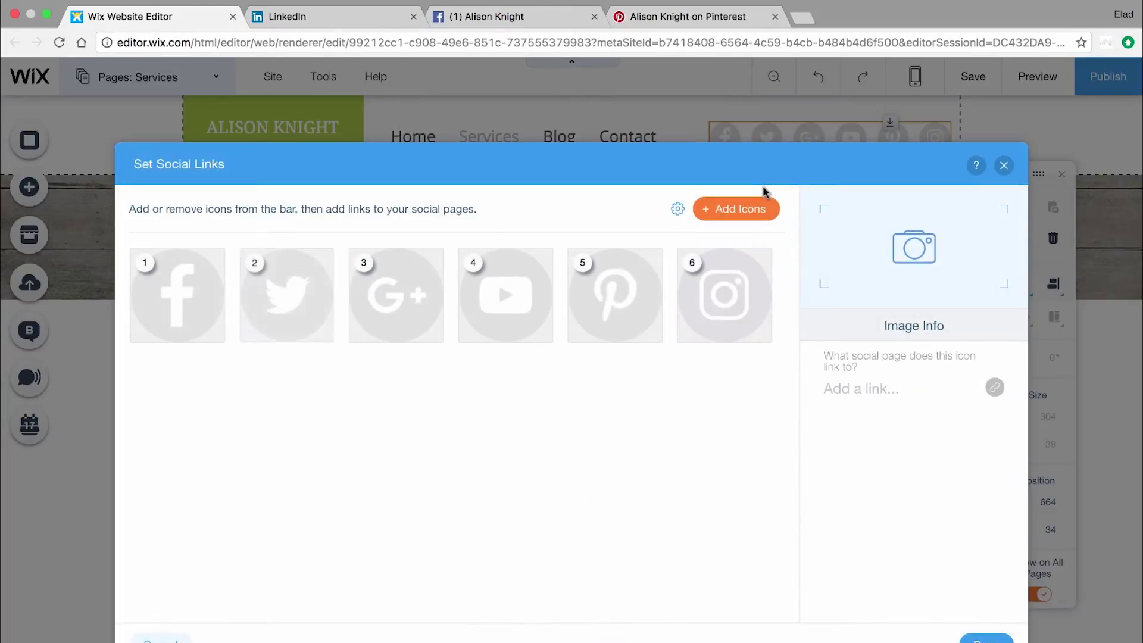
pyautogui.click(186, 304)
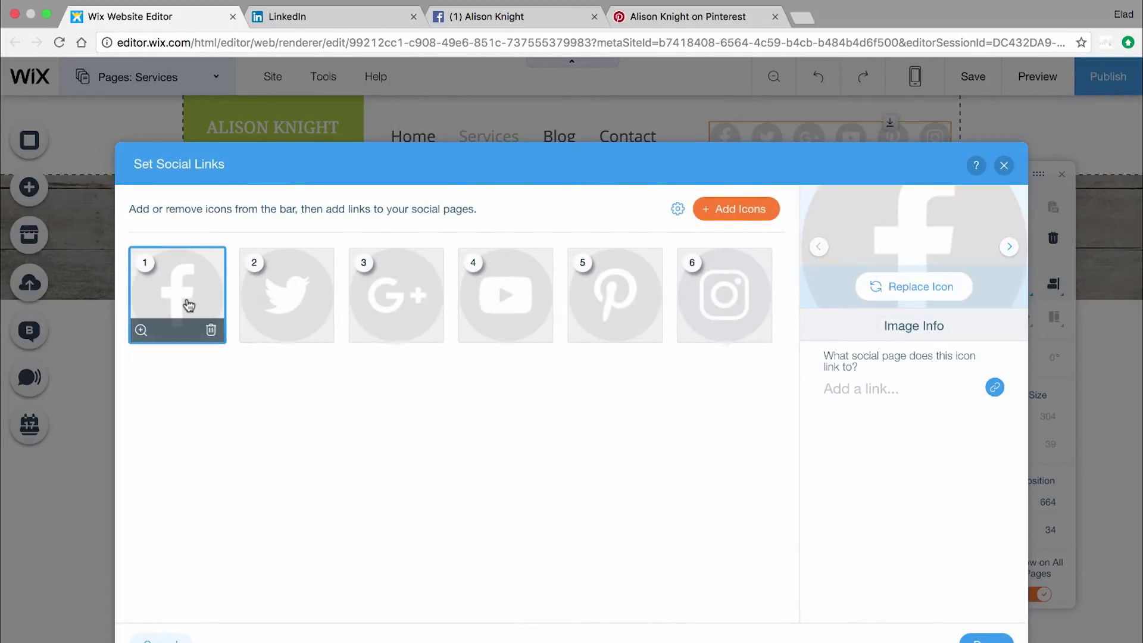
pyautogui.click(995, 388)
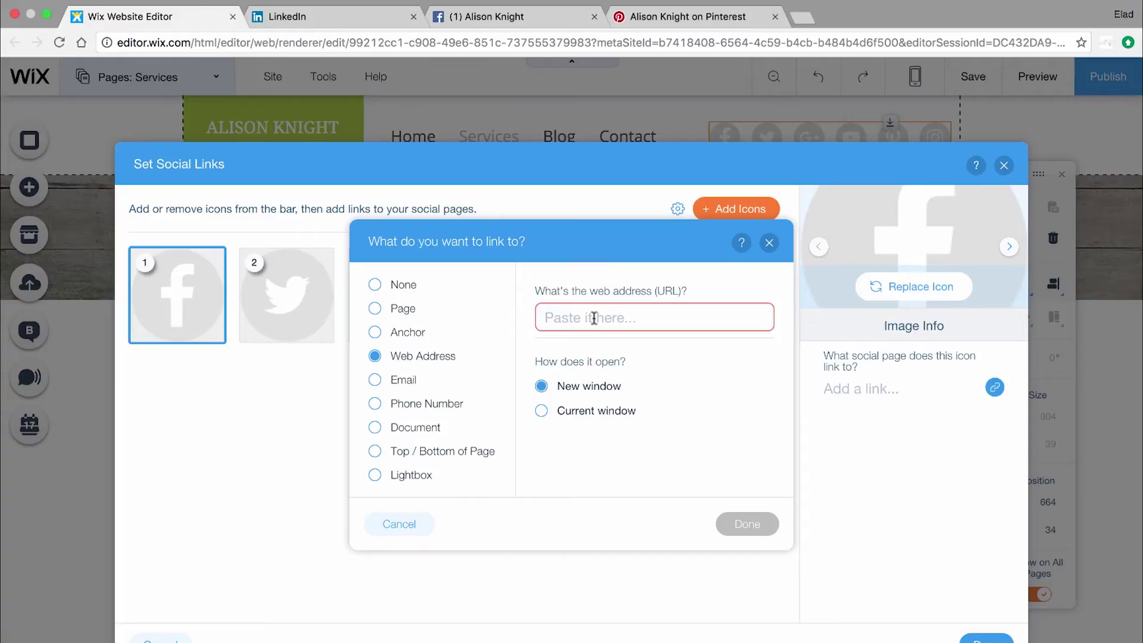
pyautogui.rightClick(594, 319)
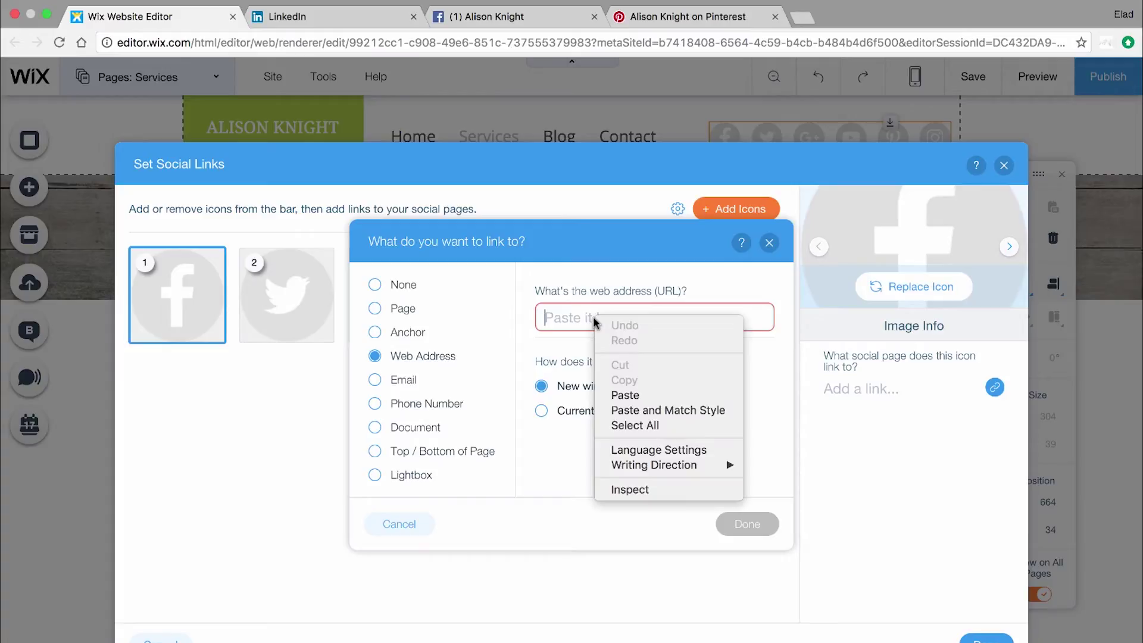
pyautogui.click(621, 396)
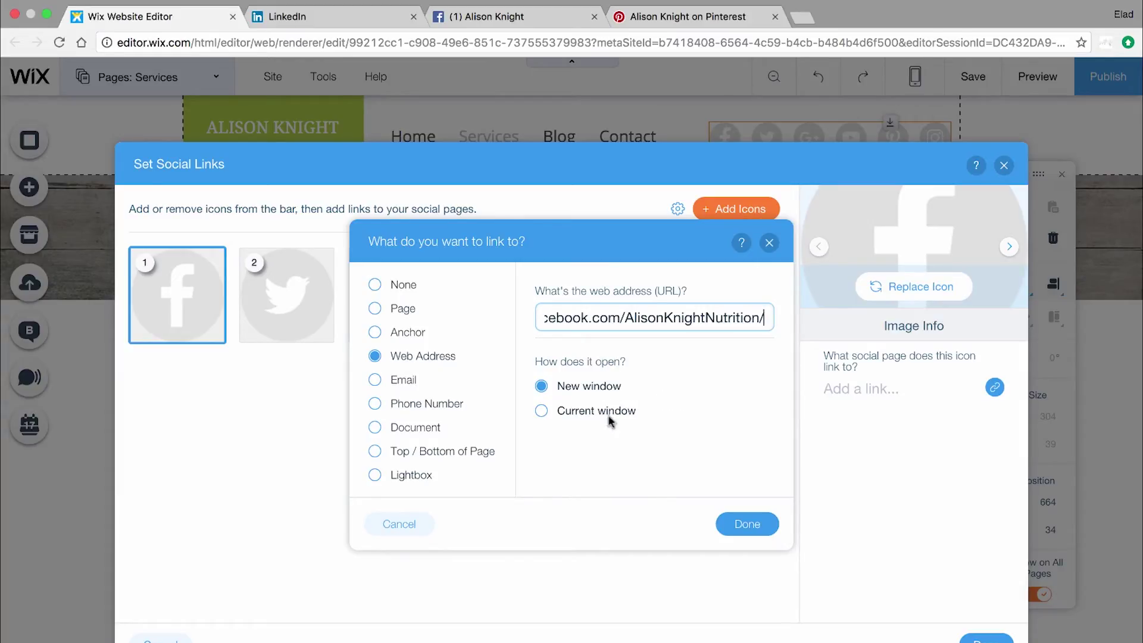
pyautogui.click(744, 525)
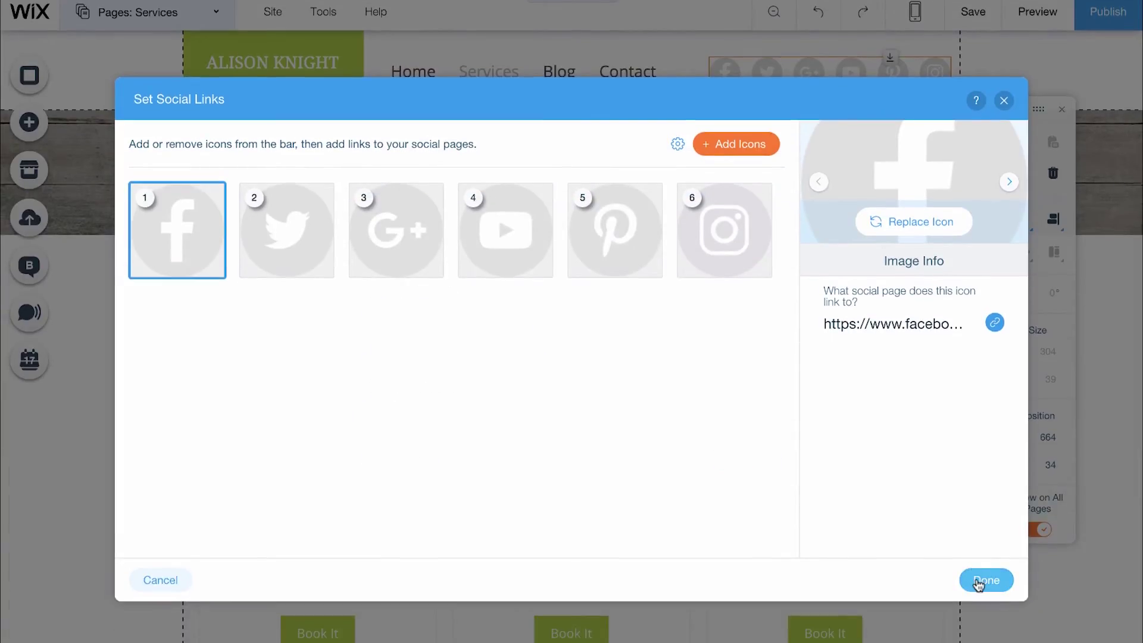
# Step: Close the social links settings and copy the Pinterest profile's web address
pyautogui.click(981, 628)
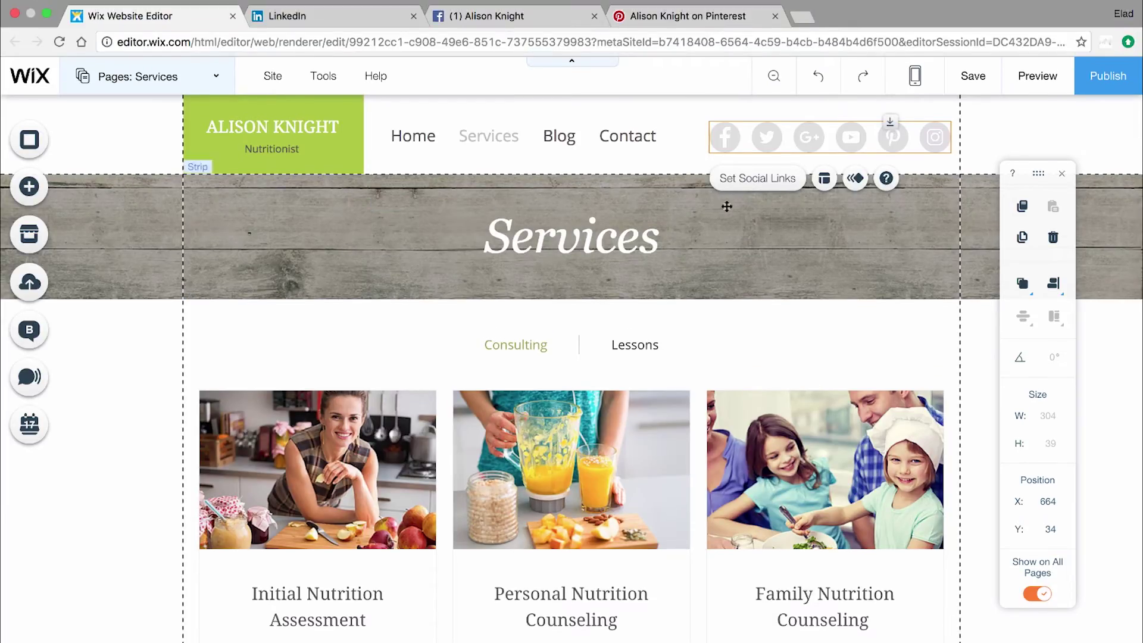
pyautogui.click(686, 17)
pyautogui.click(551, 43)
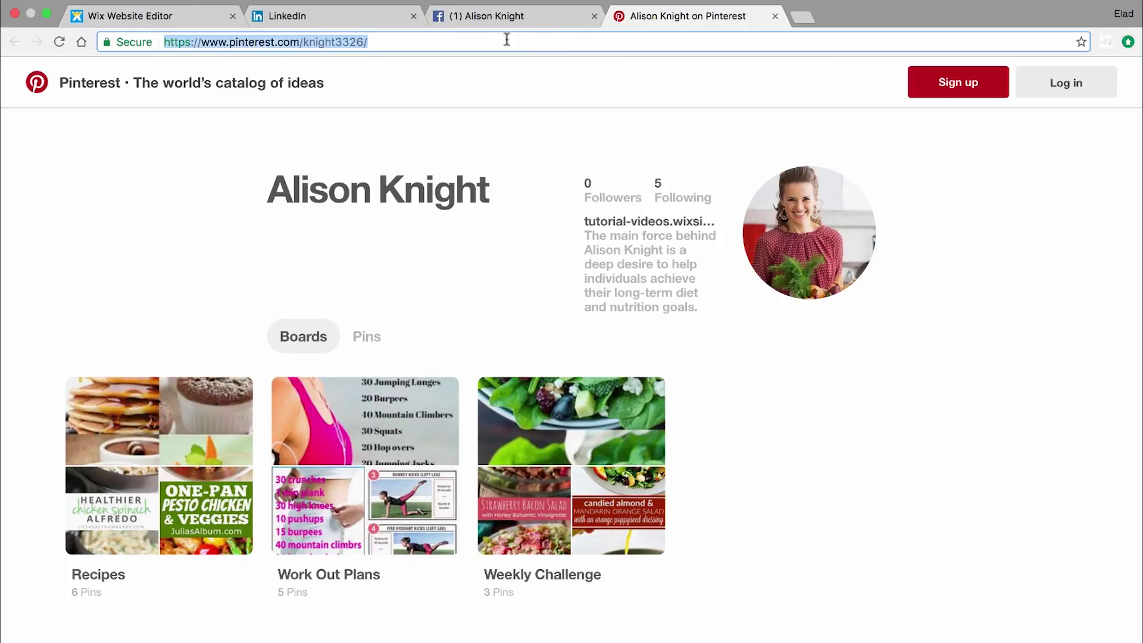
pyautogui.rightClick(349, 39)
pyautogui.click(366, 61)
pyautogui.click(124, 16)
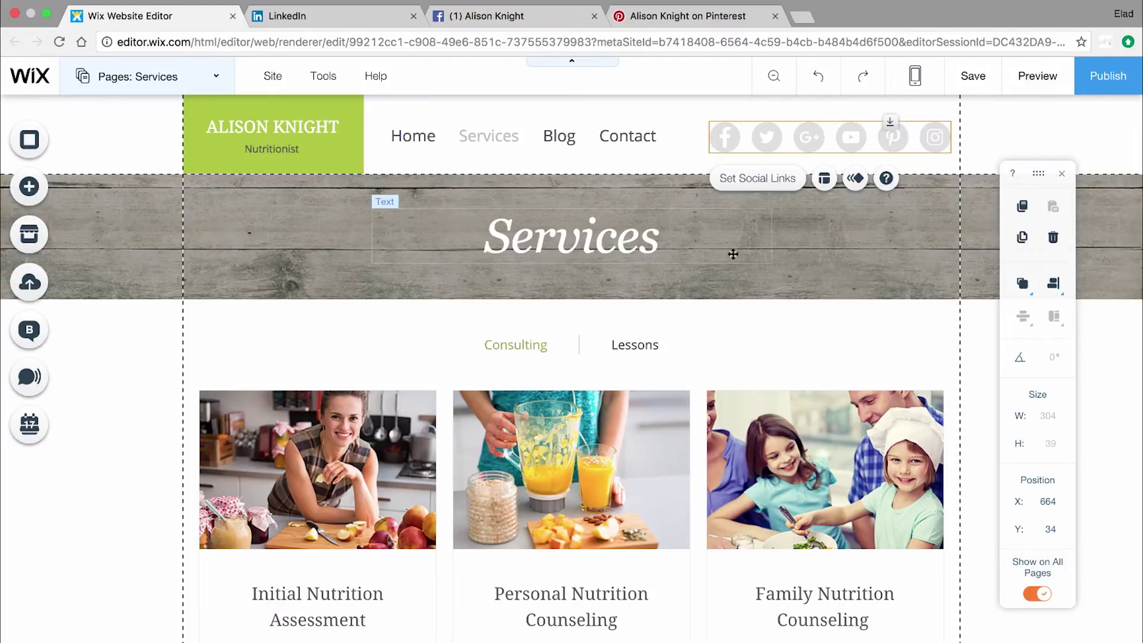
# Step: Link the Pinterest icon to the copied Pinterest profile address
pyautogui.click(761, 187)
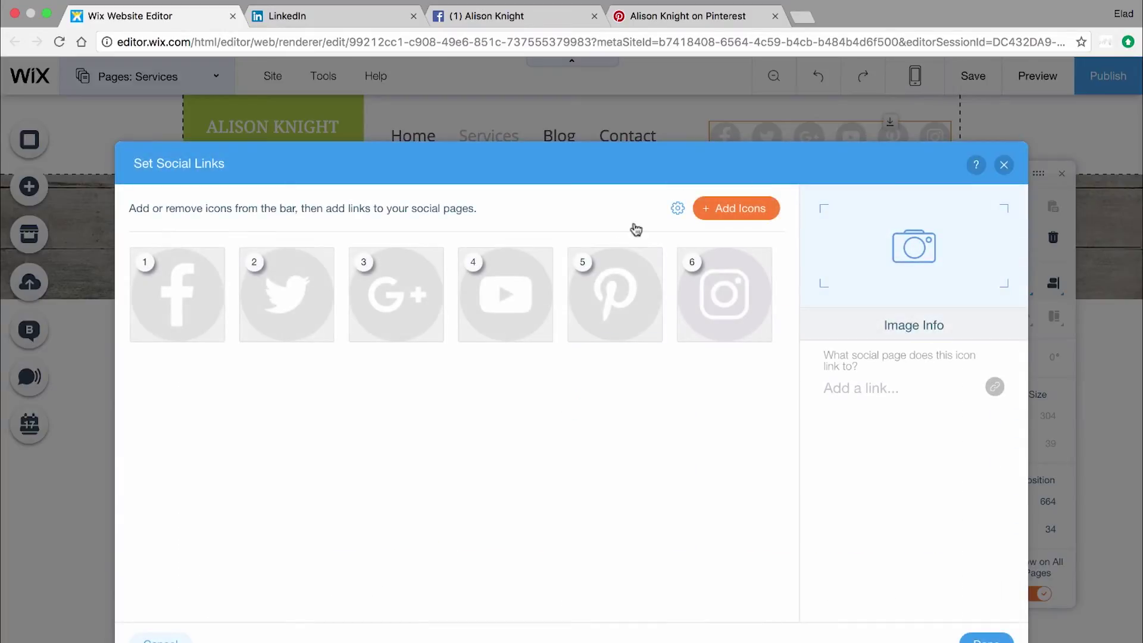
pyautogui.click(599, 303)
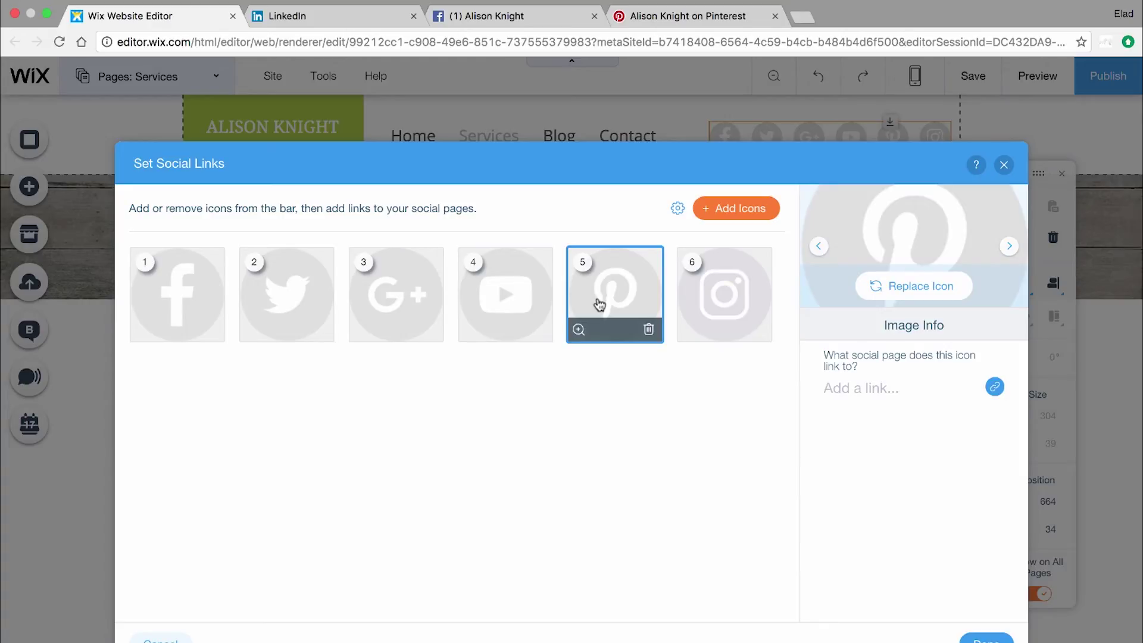
pyautogui.click(994, 387)
pyautogui.rightClick(625, 317)
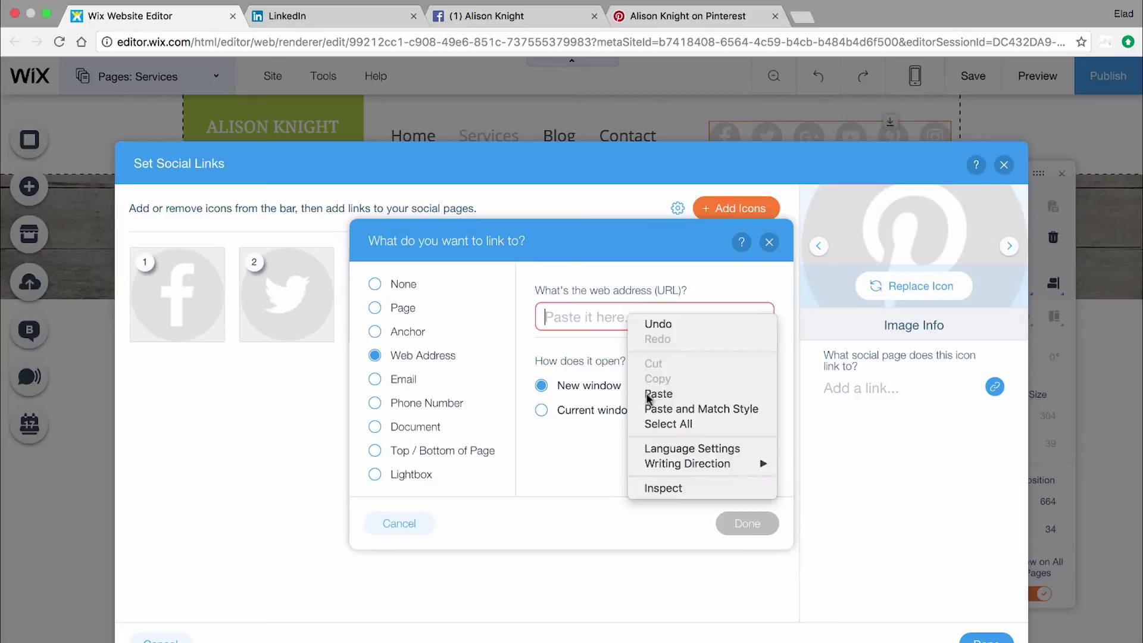
pyautogui.click(646, 393)
pyautogui.click(744, 523)
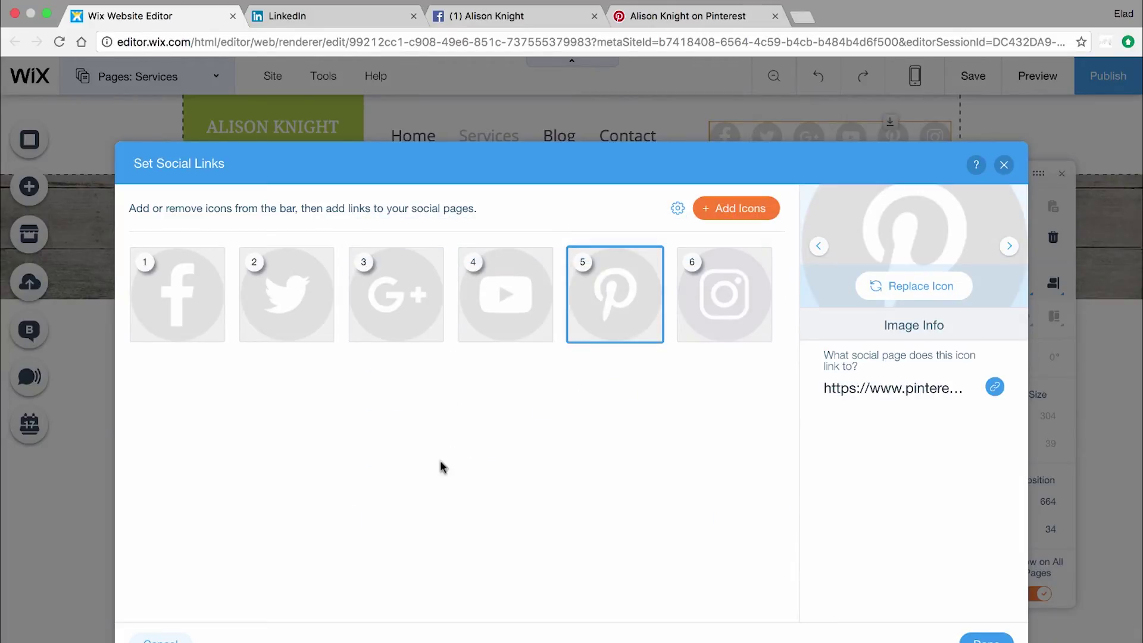
# Step: Delete the Twitter, Google+, YouTube and Instagram icons from the social bar
pyautogui.click(299, 294)
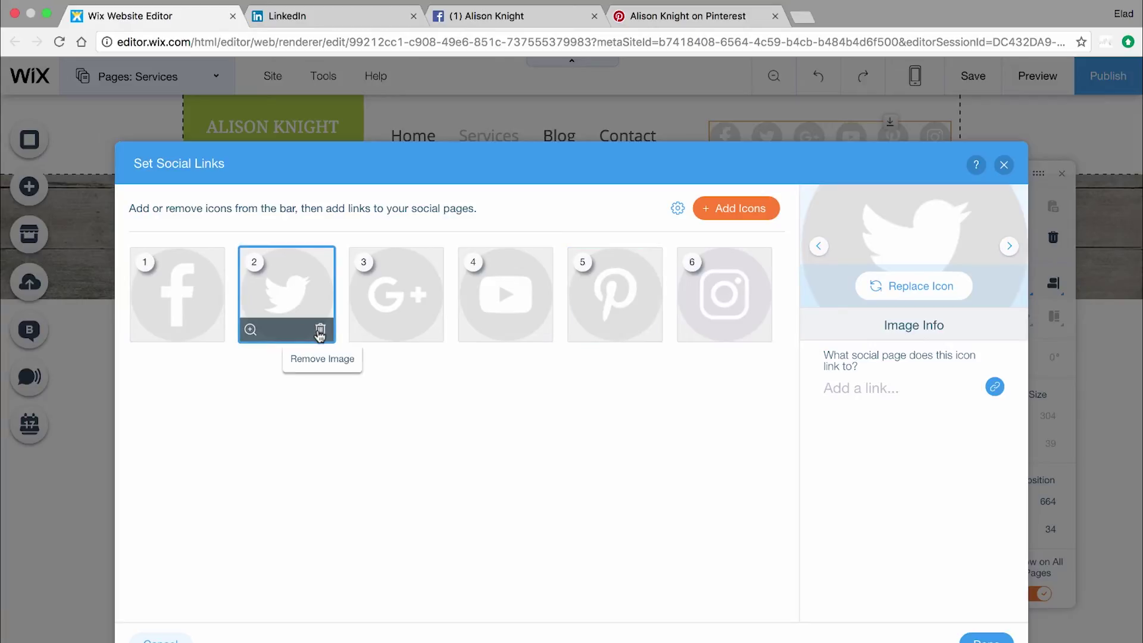
pyautogui.click(320, 329)
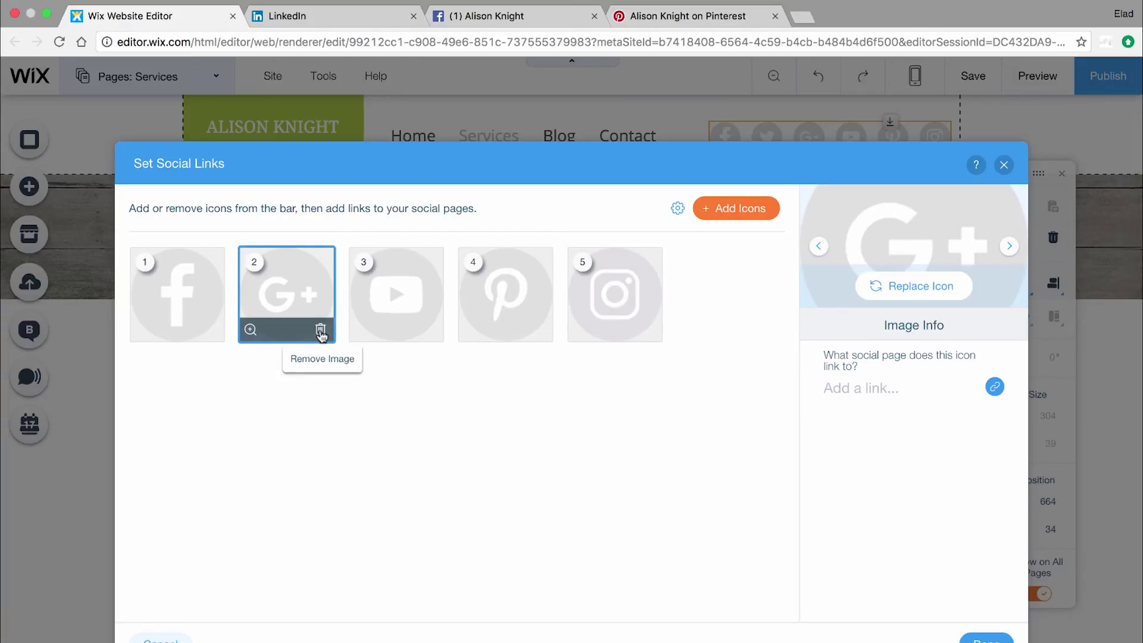
pyautogui.click(320, 330)
pyautogui.click(319, 332)
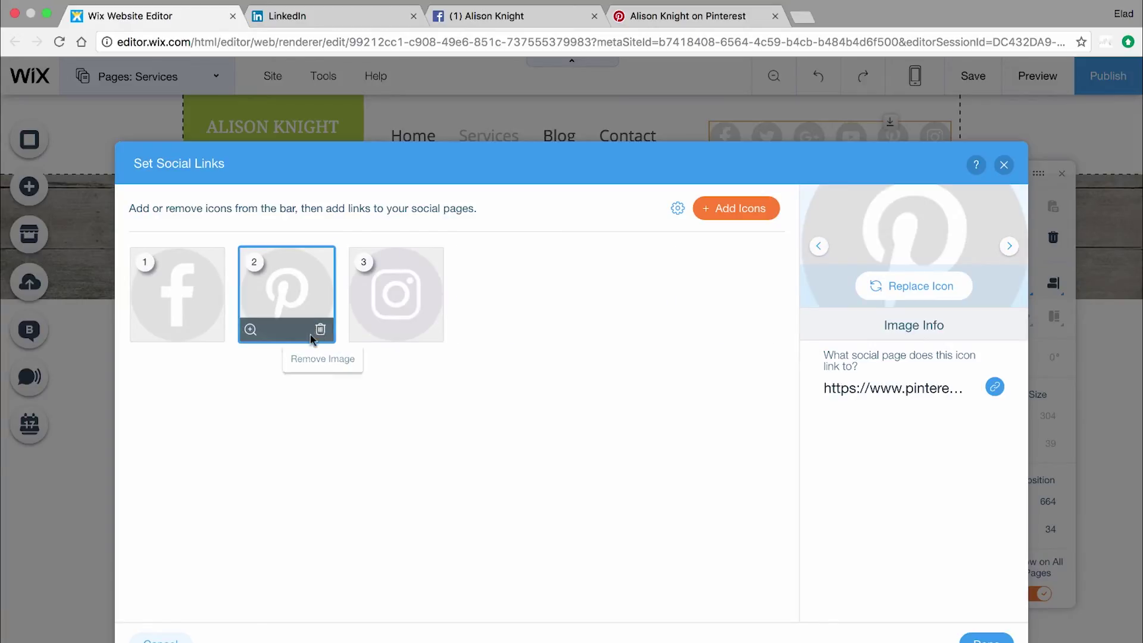
pyautogui.click(429, 332)
# Step: Remove the Instagram icon, save the site, and test the Facebook link in preview
pyautogui.click(430, 334)
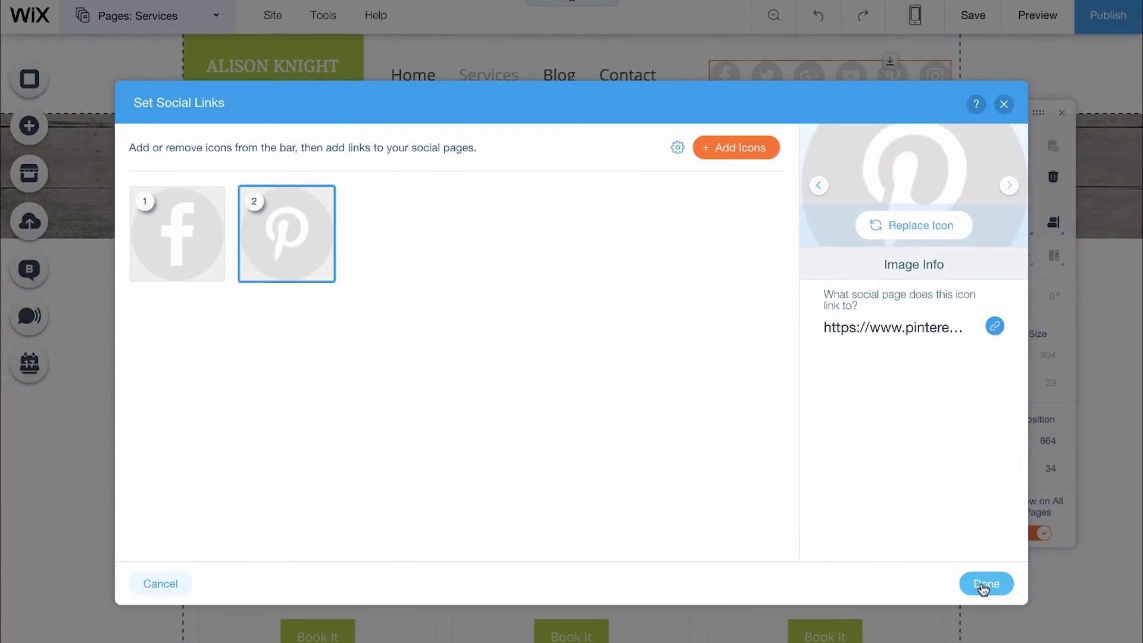
pyautogui.click(987, 640)
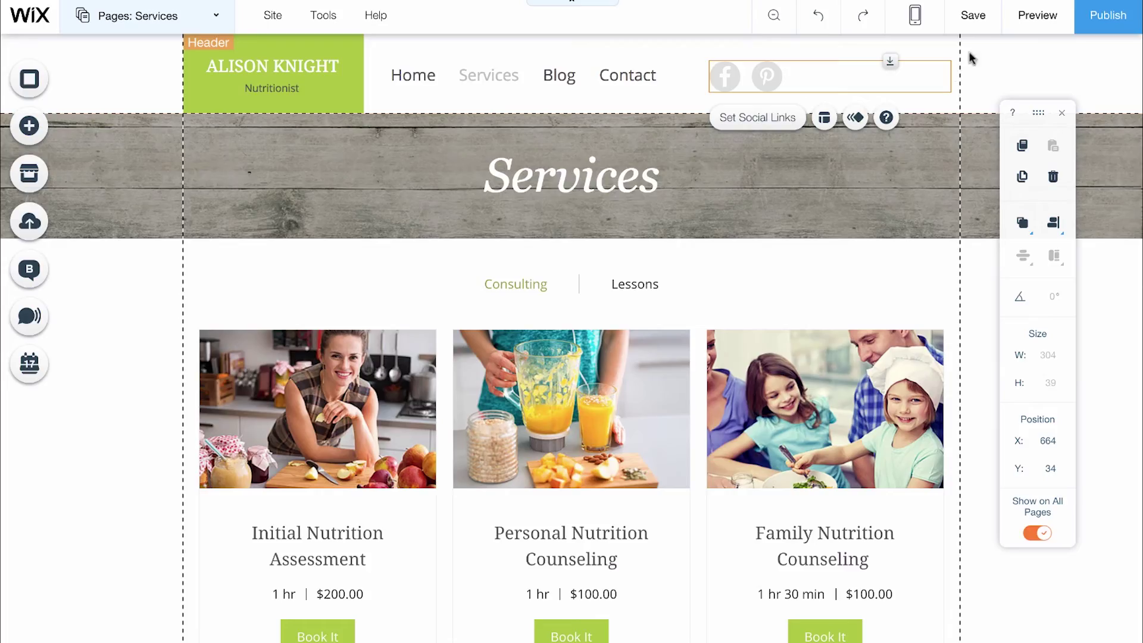
pyautogui.click(976, 23)
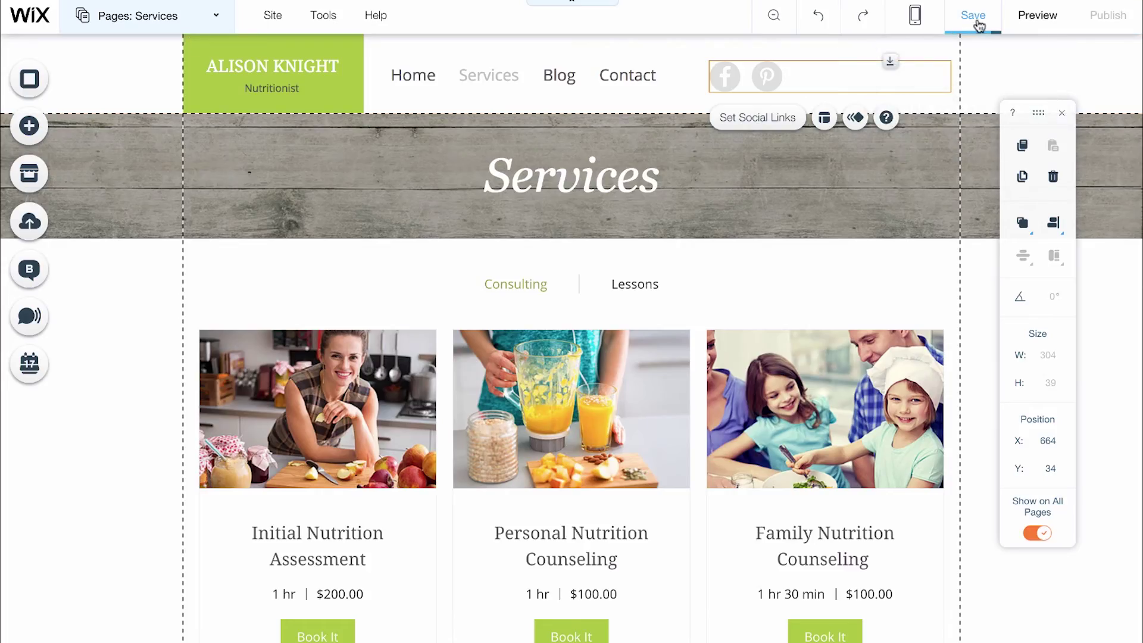
pyautogui.click(1024, 22)
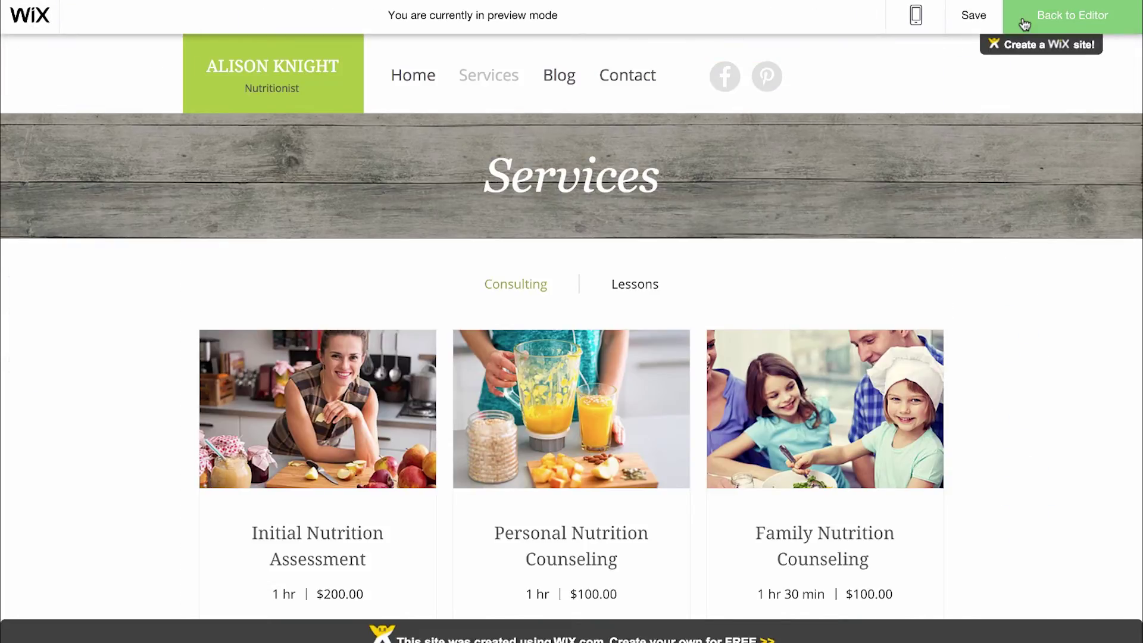
pyautogui.click(725, 77)
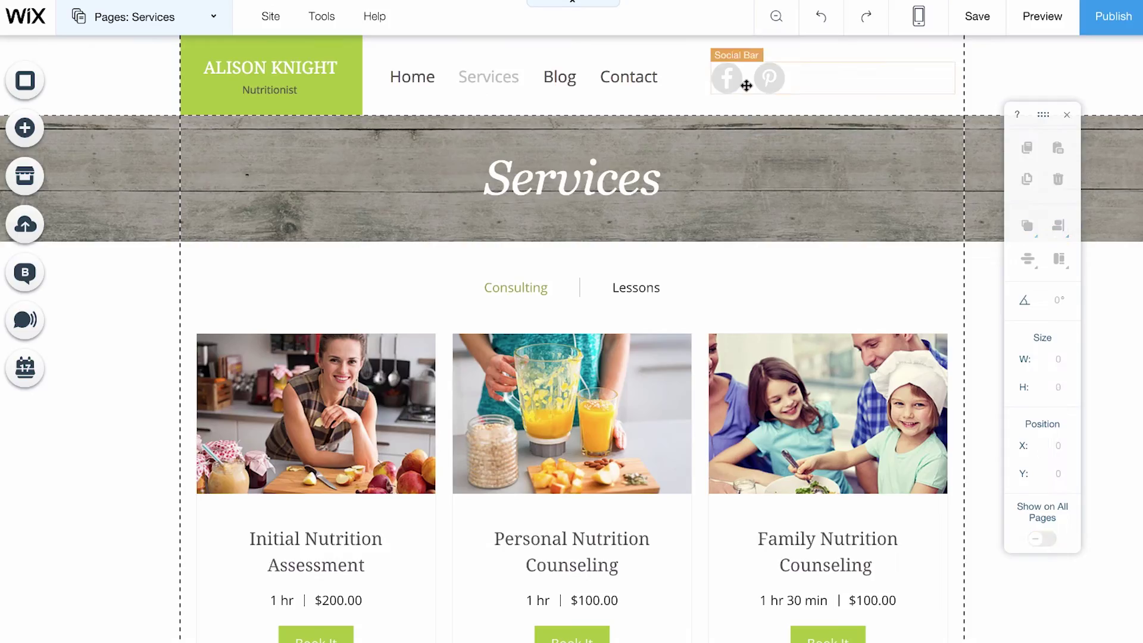
# Step: Add a grey circle LinkedIn icon from the icon gallery as the bar's third icon
pyautogui.click(746, 85)
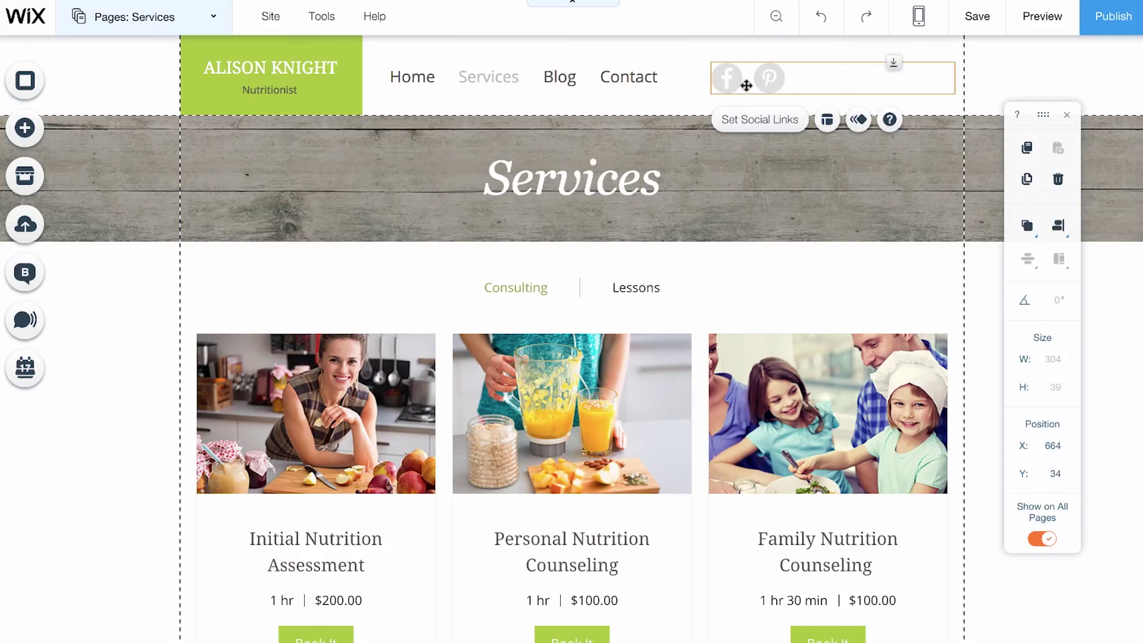
pyautogui.click(747, 118)
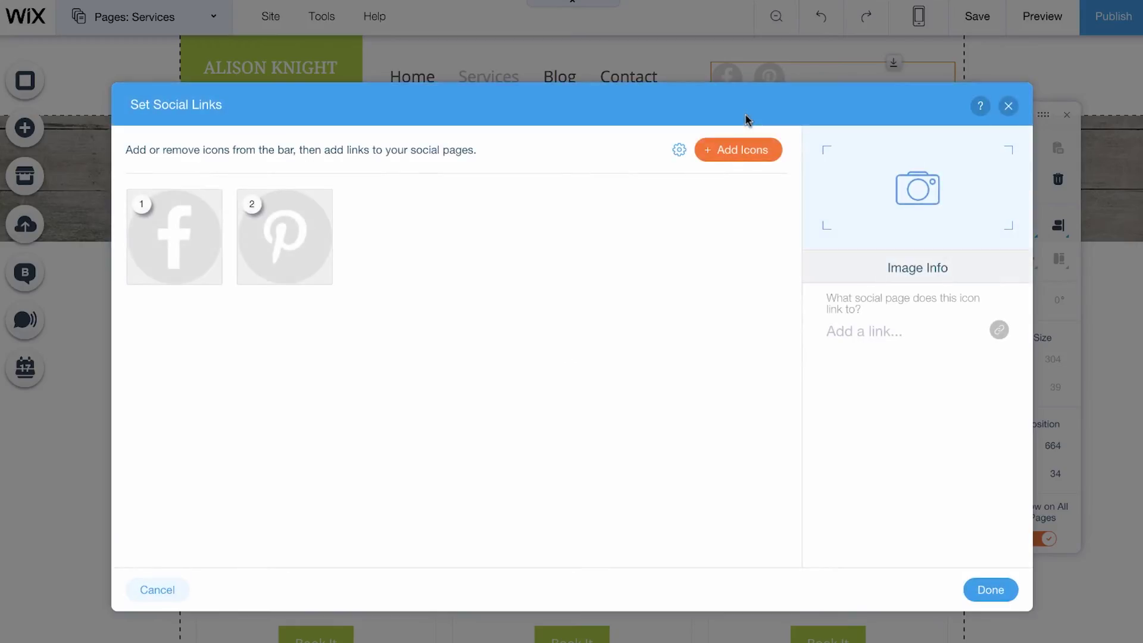
pyautogui.click(740, 152)
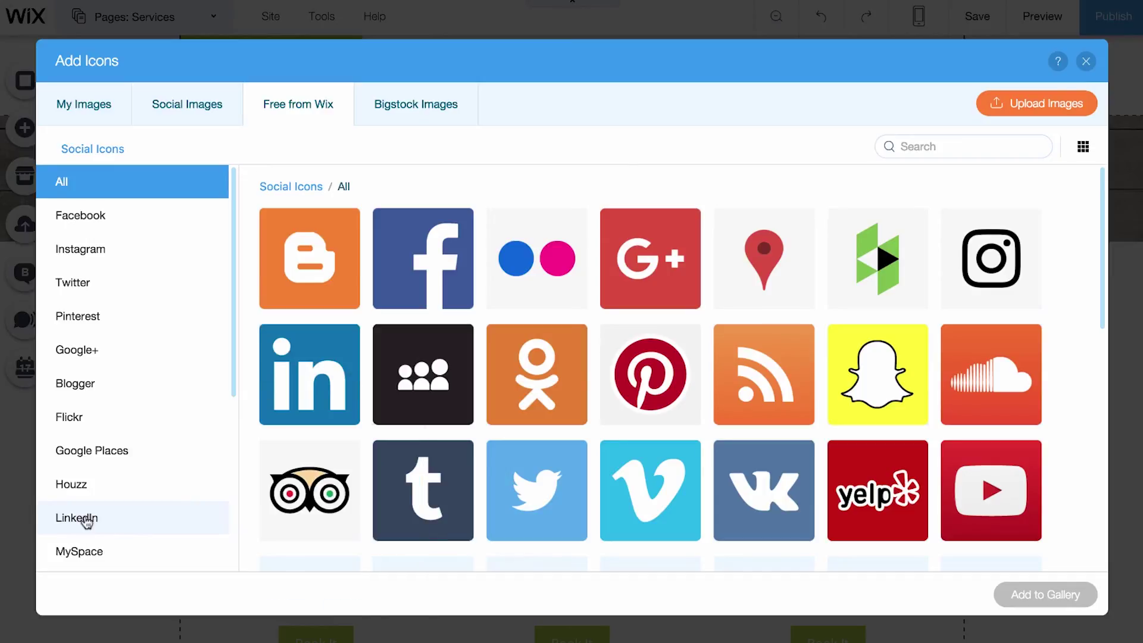
pyautogui.click(87, 522)
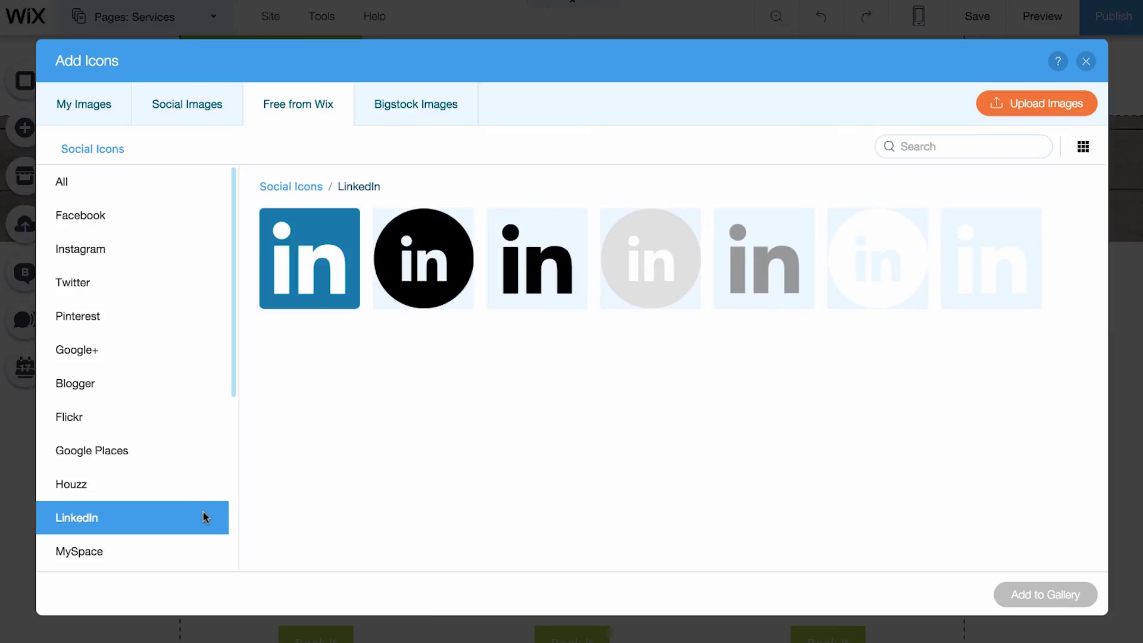
pyautogui.click(653, 271)
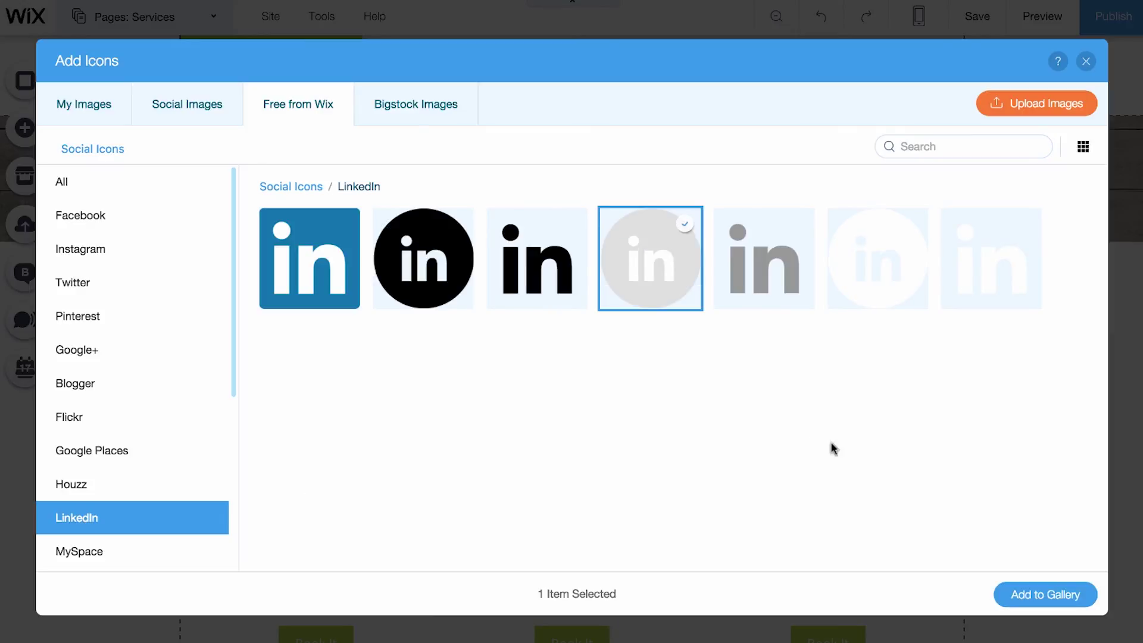
pyautogui.click(1041, 593)
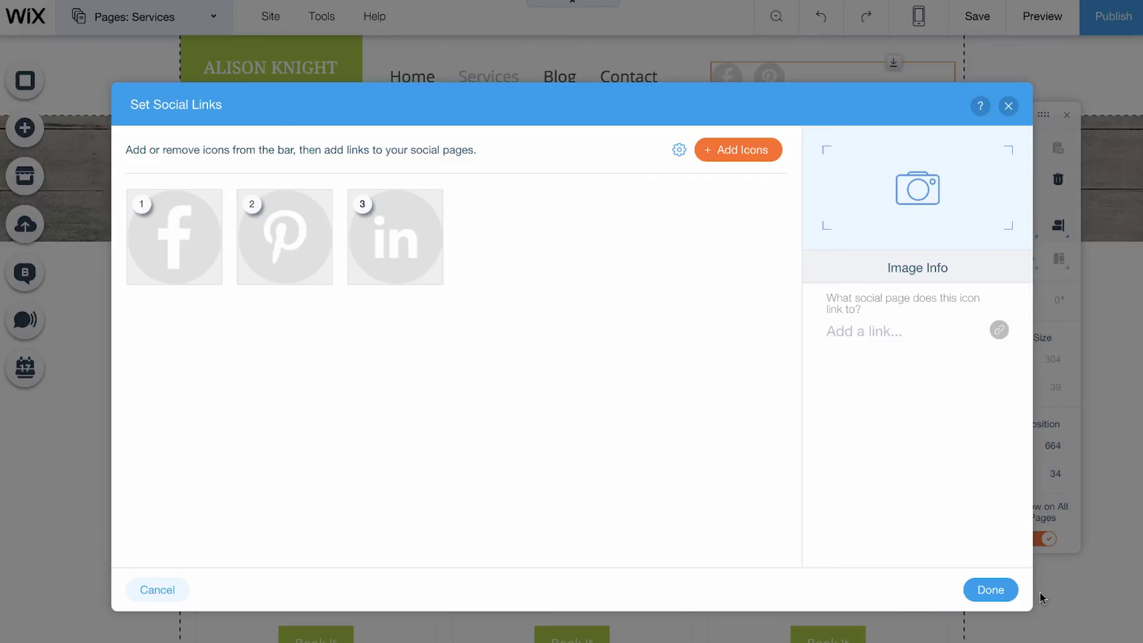
# Step: Link the LinkedIn icon to the pasted LinkedIn profile address, then preview the site
pyautogui.click(394, 234)
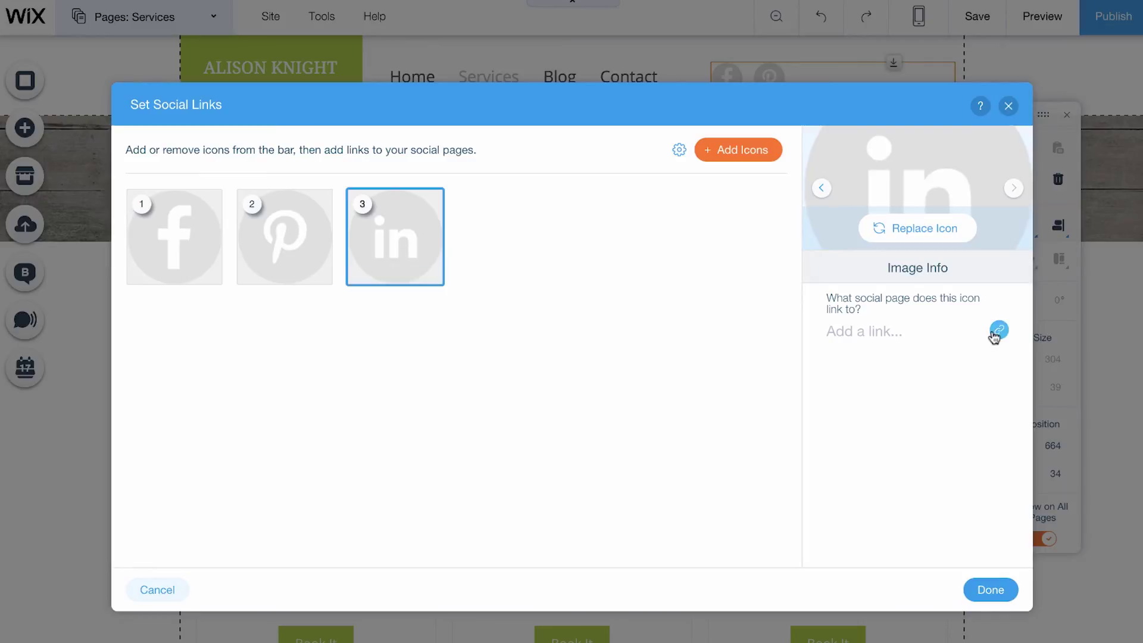
pyautogui.click(998, 332)
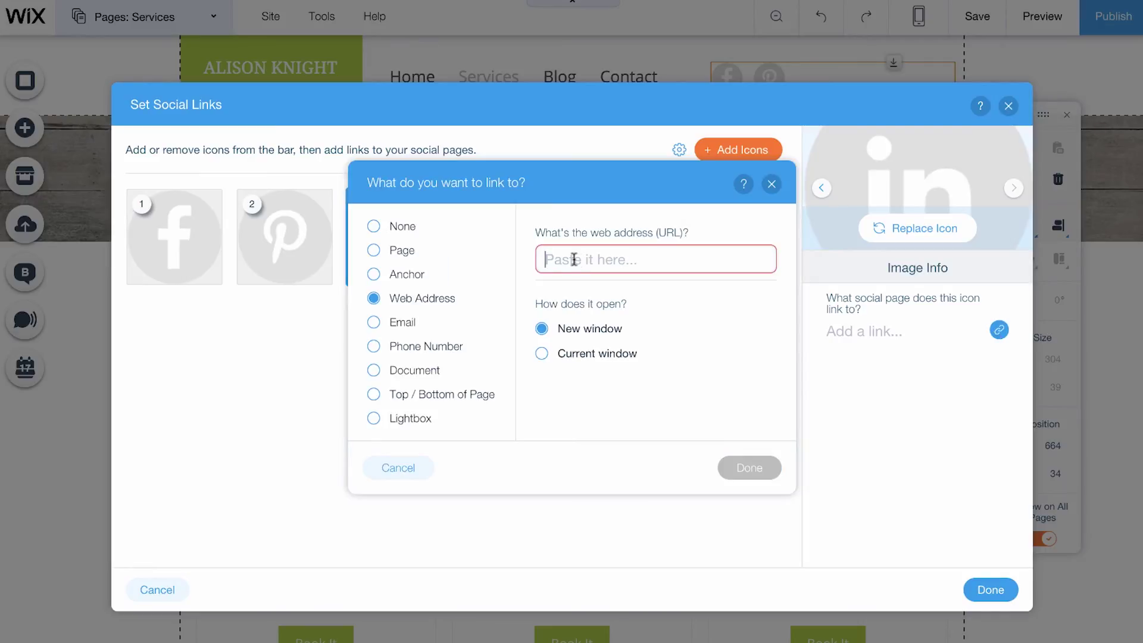
pyautogui.rightClick(573, 260)
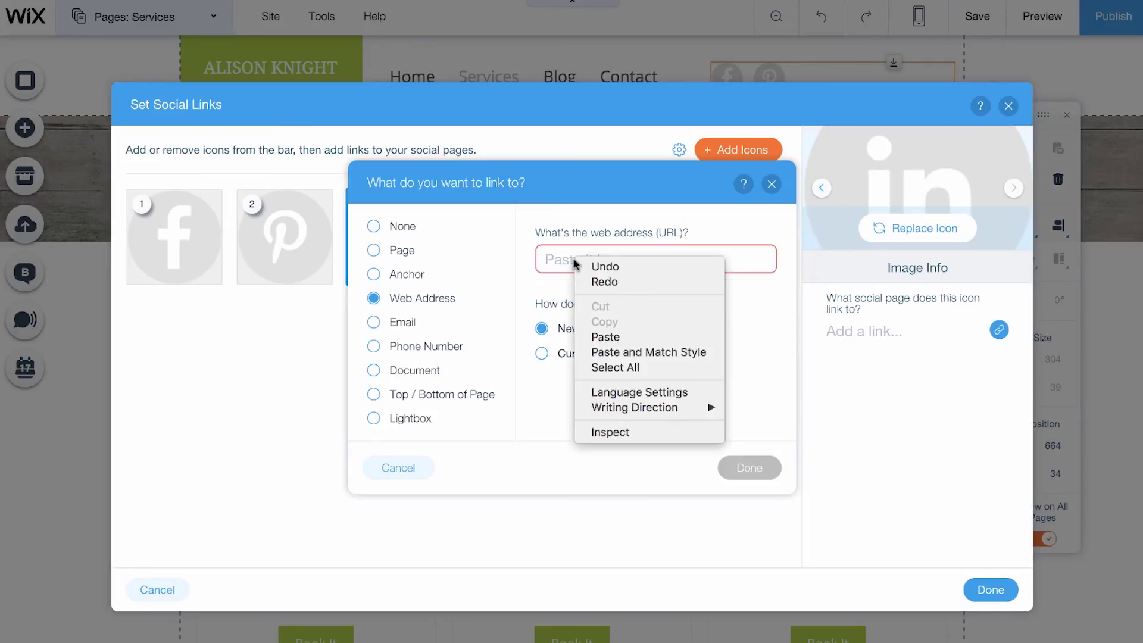
pyautogui.click(613, 337)
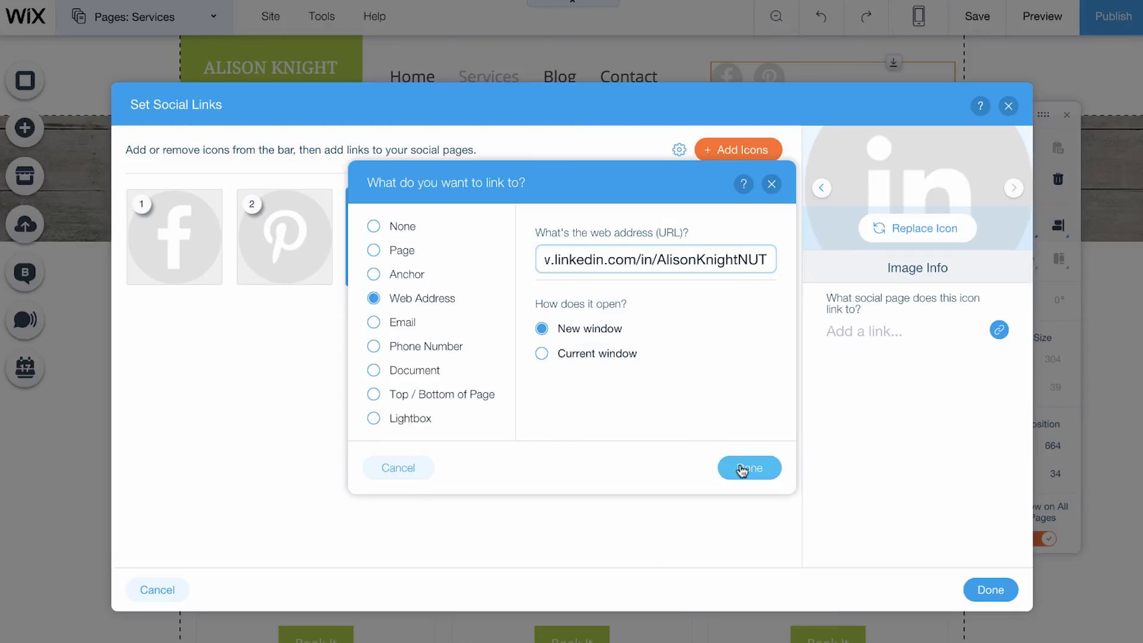
pyautogui.click(740, 467)
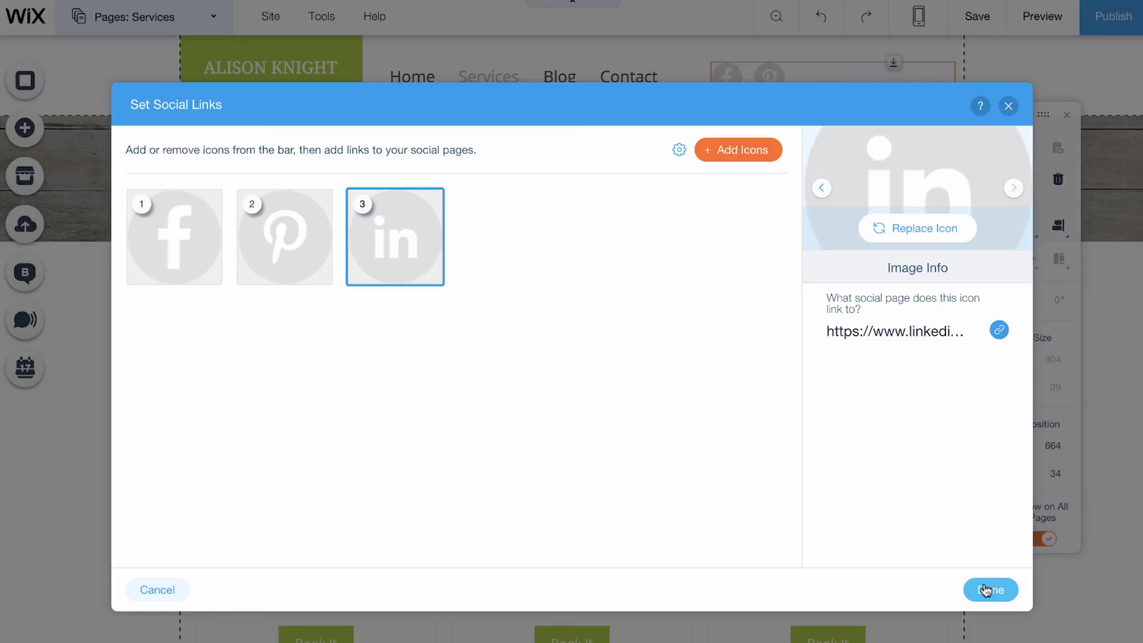
pyautogui.click(986, 590)
pyautogui.click(1052, 24)
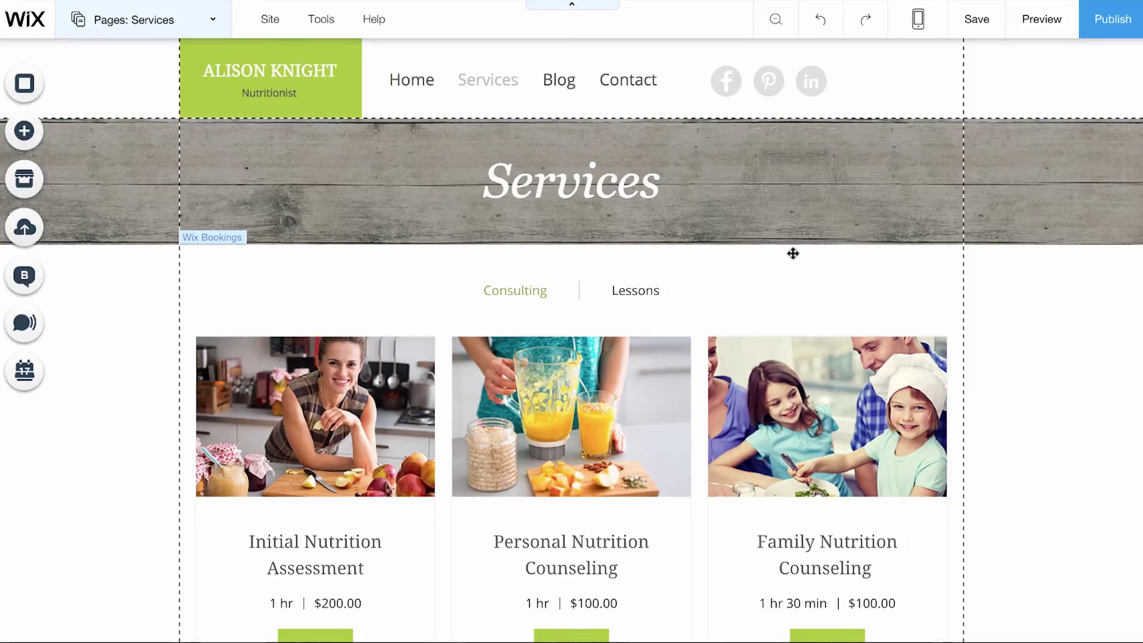
# Step: Replace the grey Facebook icon with the black circle Facebook style
pyautogui.click(756, 88)
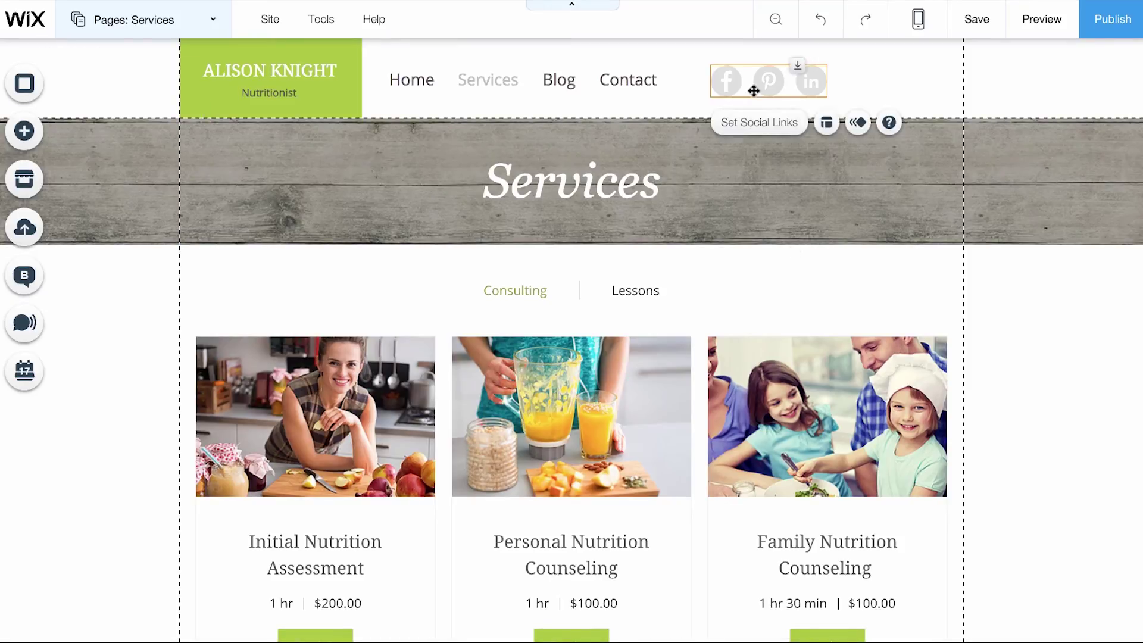
pyautogui.click(757, 122)
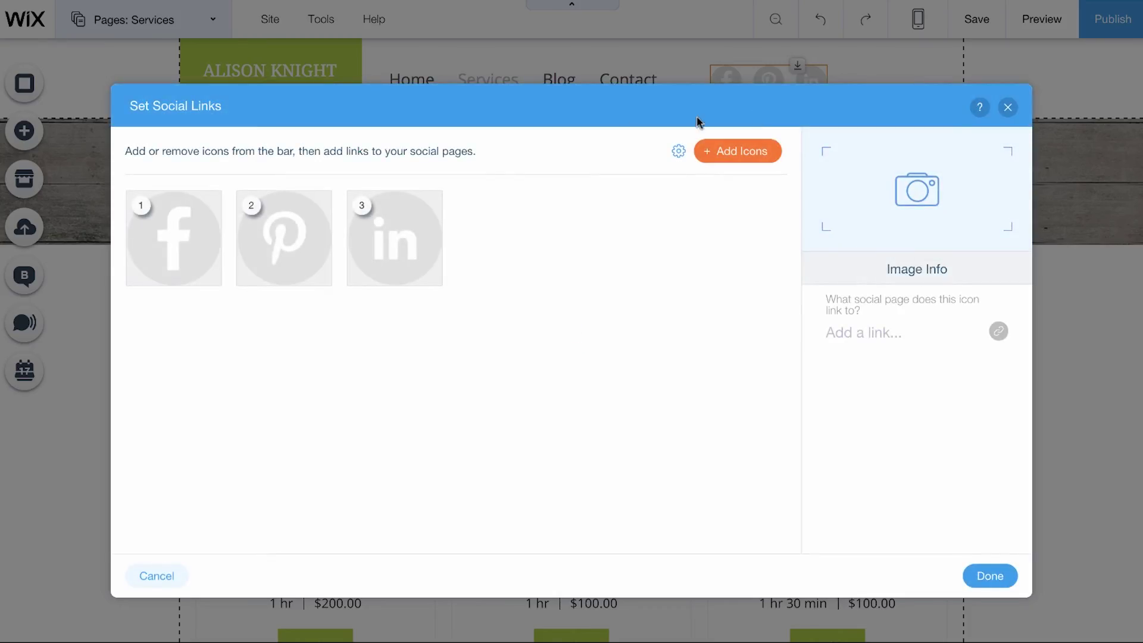
pyautogui.click(180, 233)
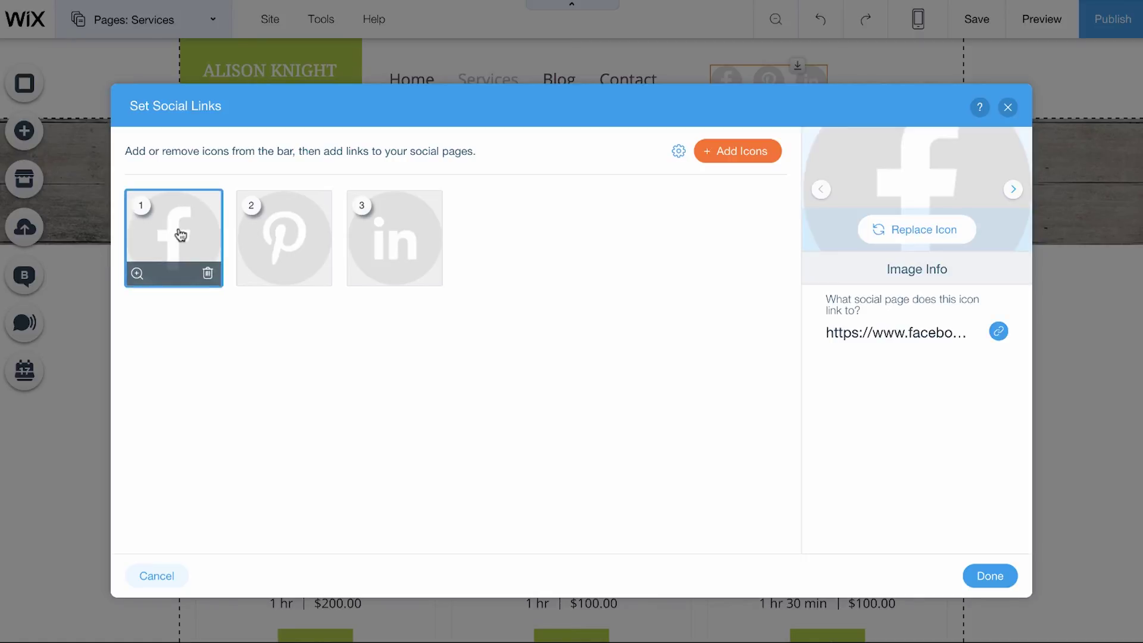
pyautogui.click(932, 238)
pyautogui.click(124, 217)
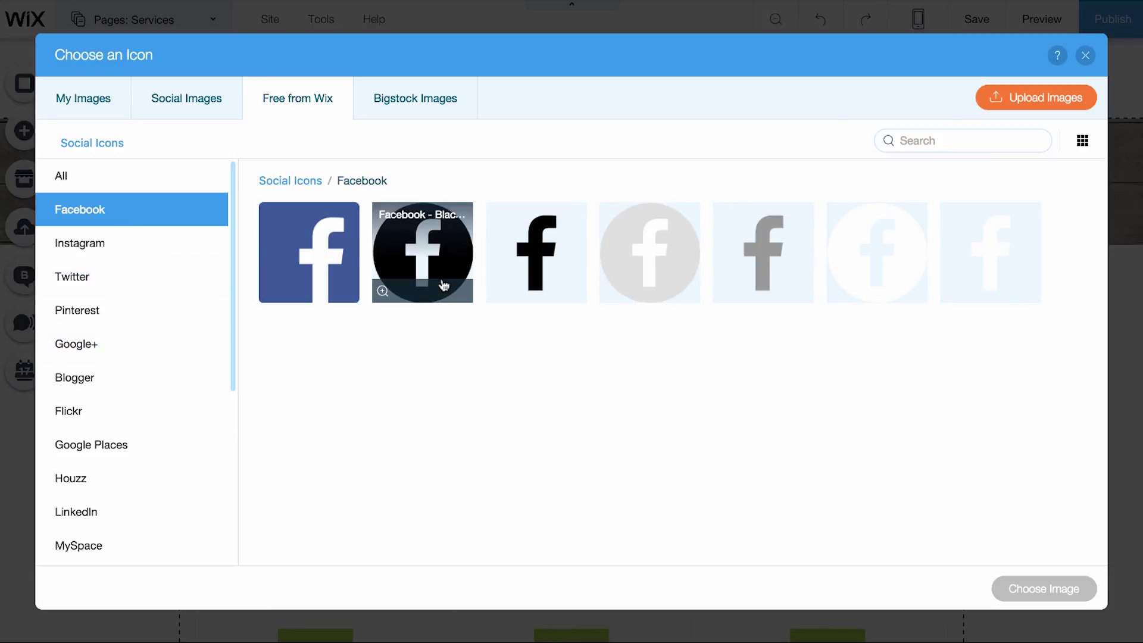
pyautogui.click(440, 262)
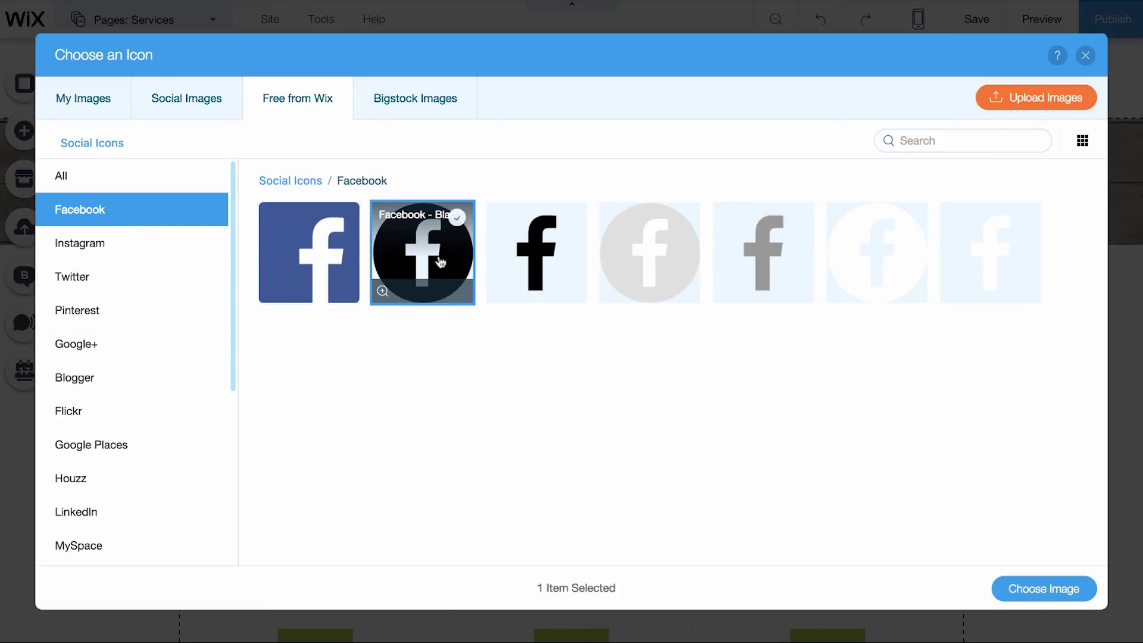
pyautogui.click(1013, 591)
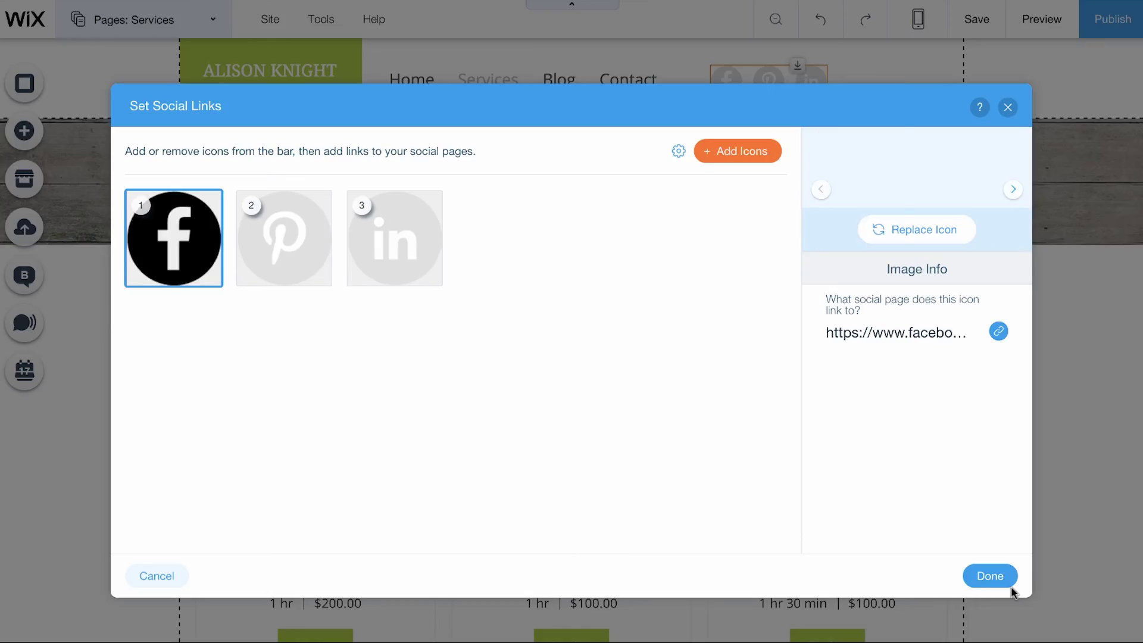
pyautogui.click(991, 576)
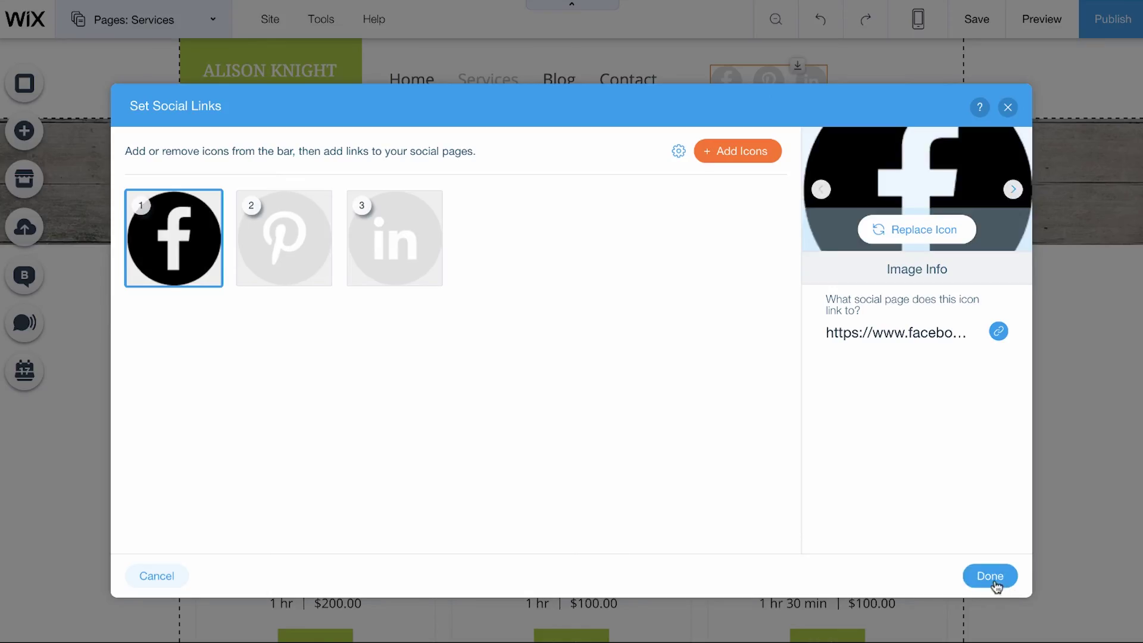
# Step: Preview the black Facebook circle beside the grey Pinterest and LinkedIn icons
pyautogui.click(1033, 24)
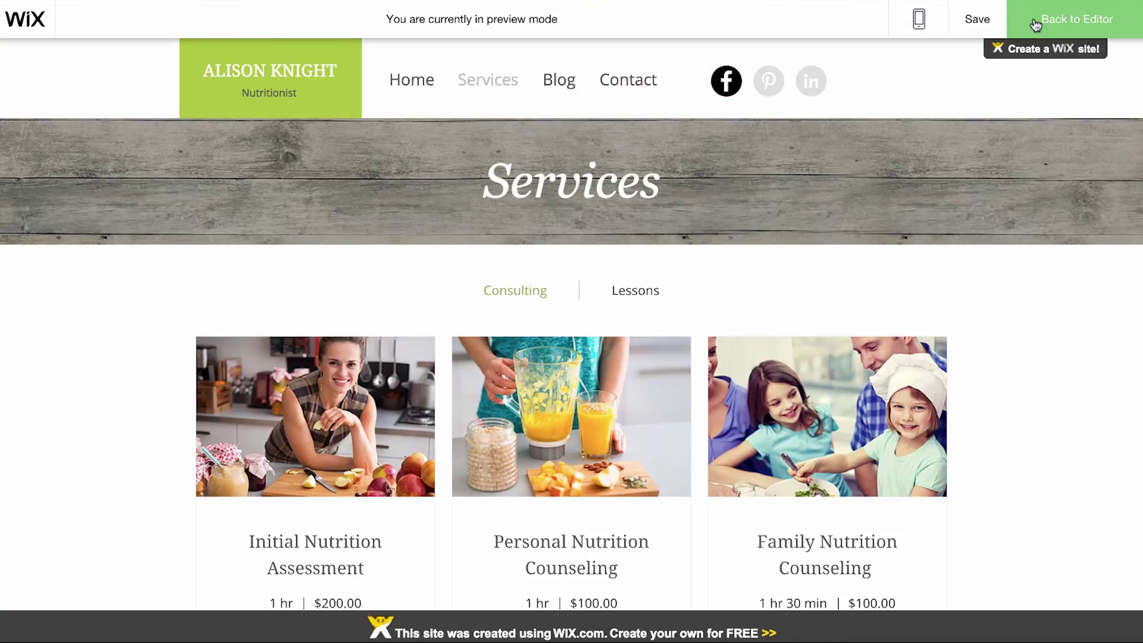